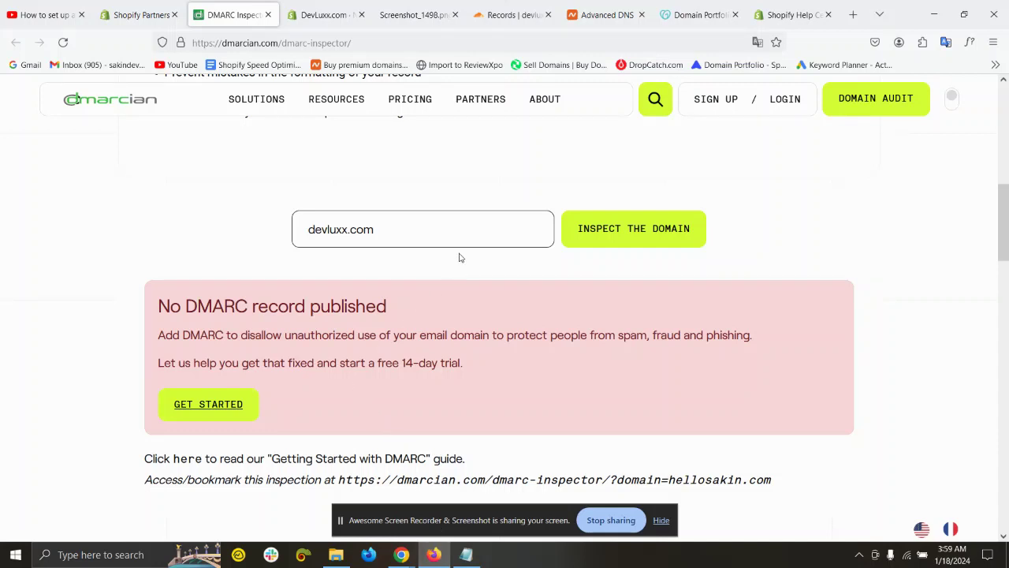
# Review Shopify's DMARC notice email and the DMARC Inspector result for devluxx.com
pyautogui.click(396, 5)
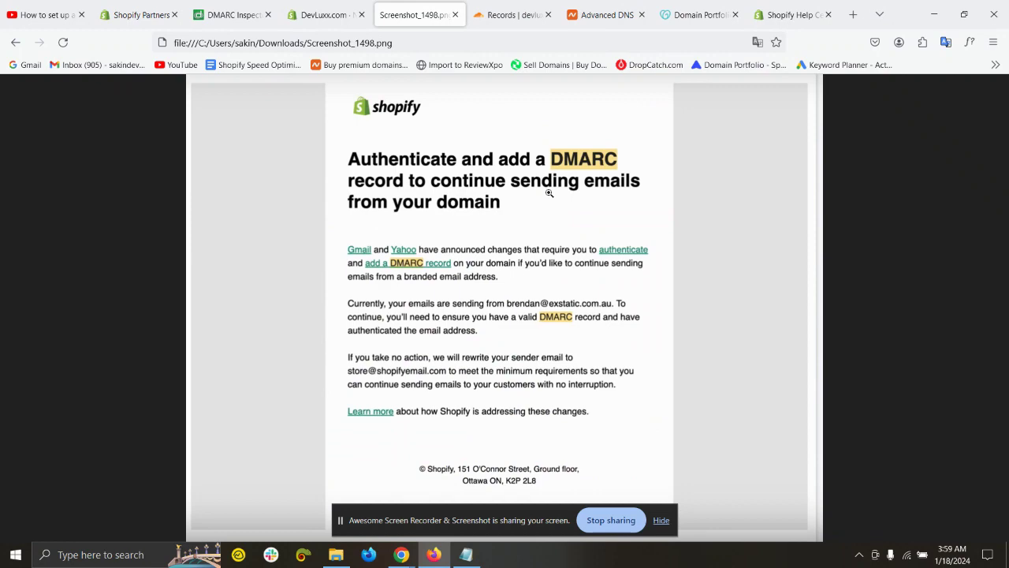
pyautogui.click(211, 4)
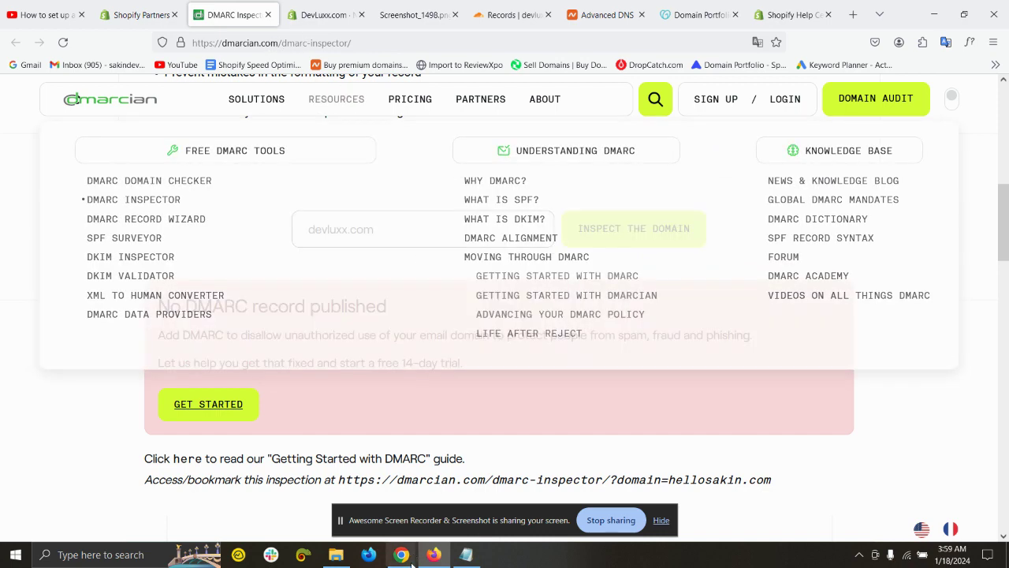
pyautogui.moveTo(408, 237); pyautogui.dragTo(272, 229)
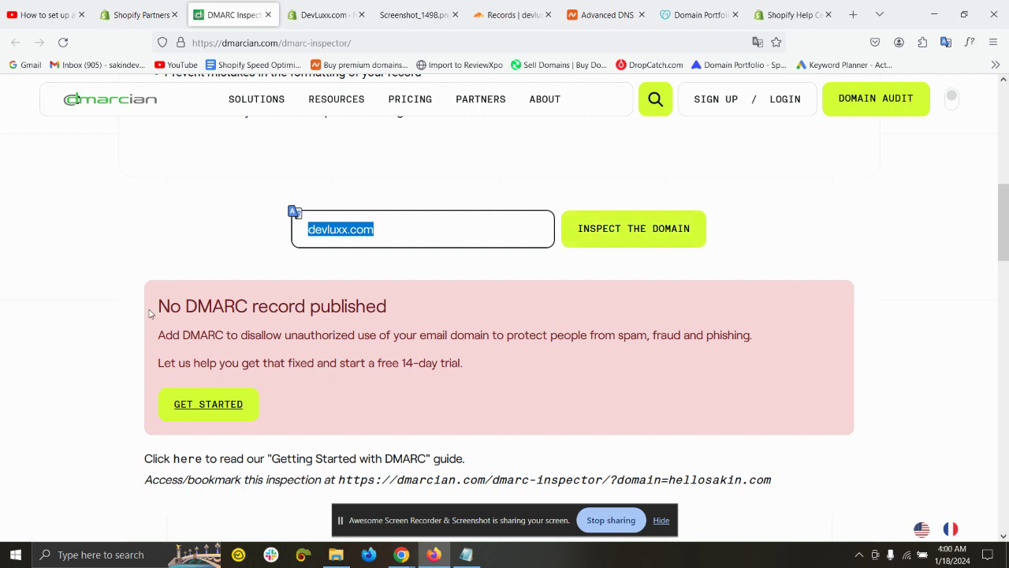
pyautogui.moveTo(156, 306); pyautogui.dragTo(402, 325)
pyautogui.click(403, 327)
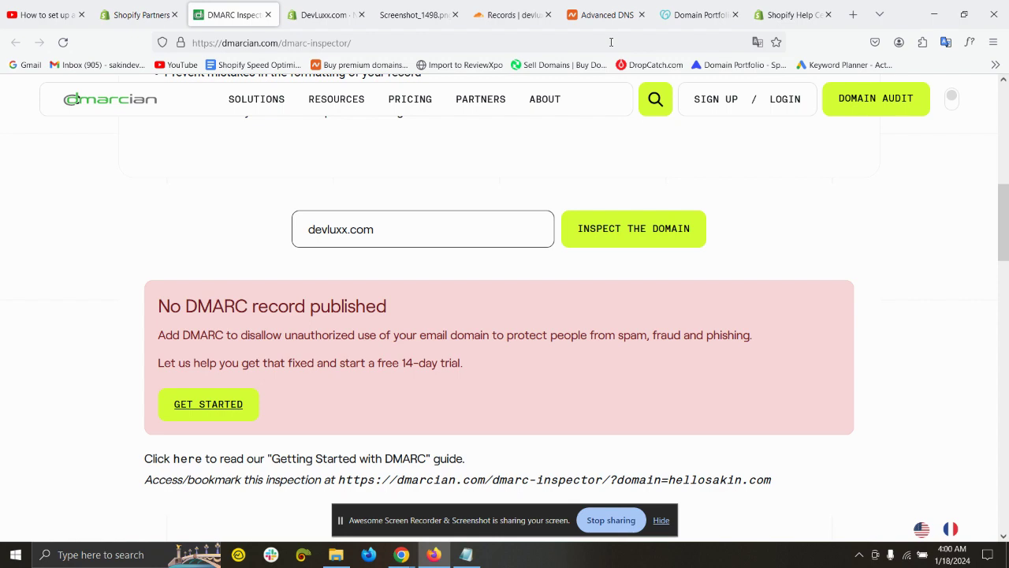
# Read the Shopify Help Center steps for adding a TXT record to Shopify domains
pyautogui.click(777, 10)
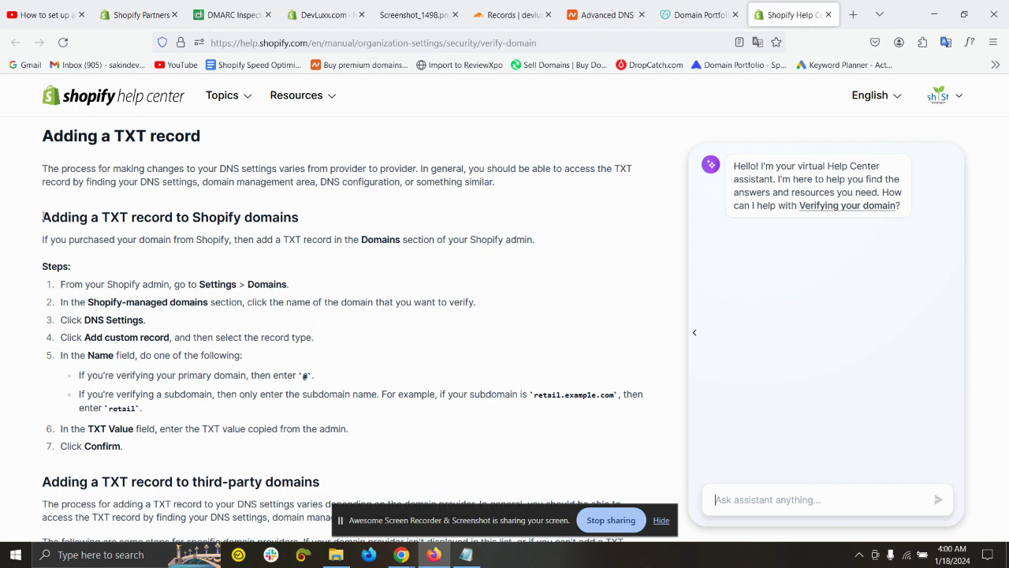
pyautogui.moveTo(41, 217); pyautogui.dragTo(323, 222)
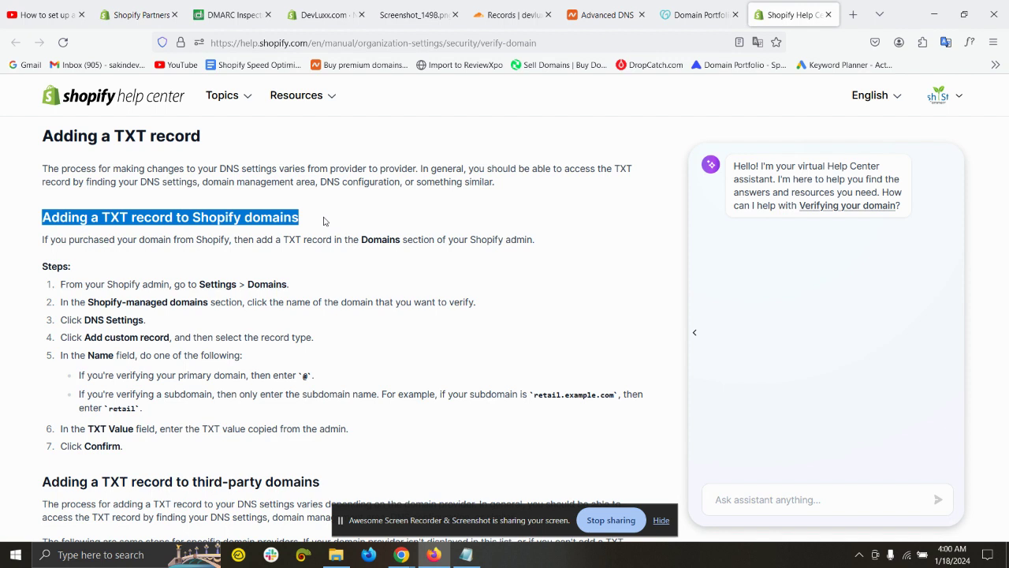
pyautogui.click(323, 221)
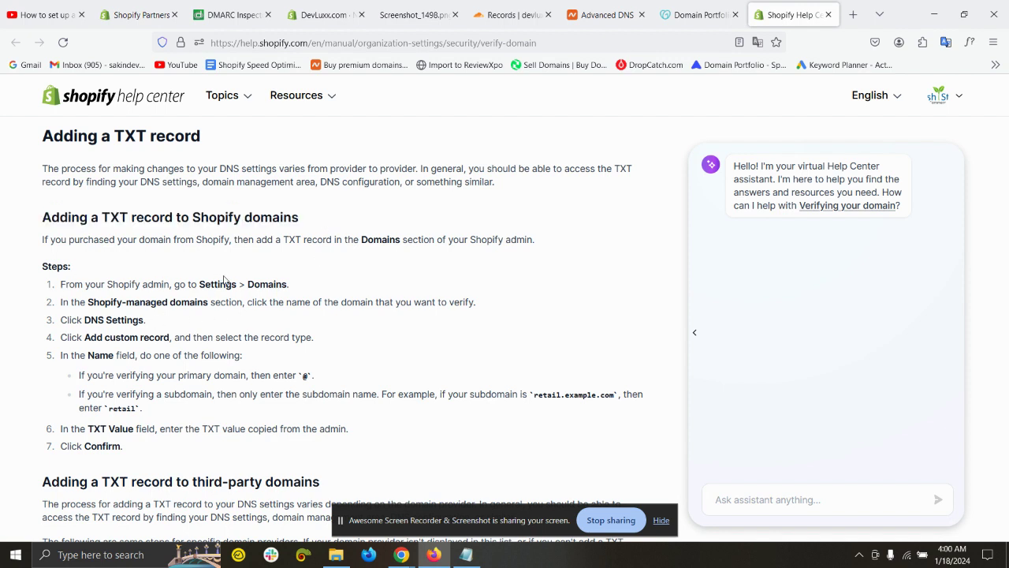
pyautogui.moveTo(199, 284); pyautogui.dragTo(291, 287)
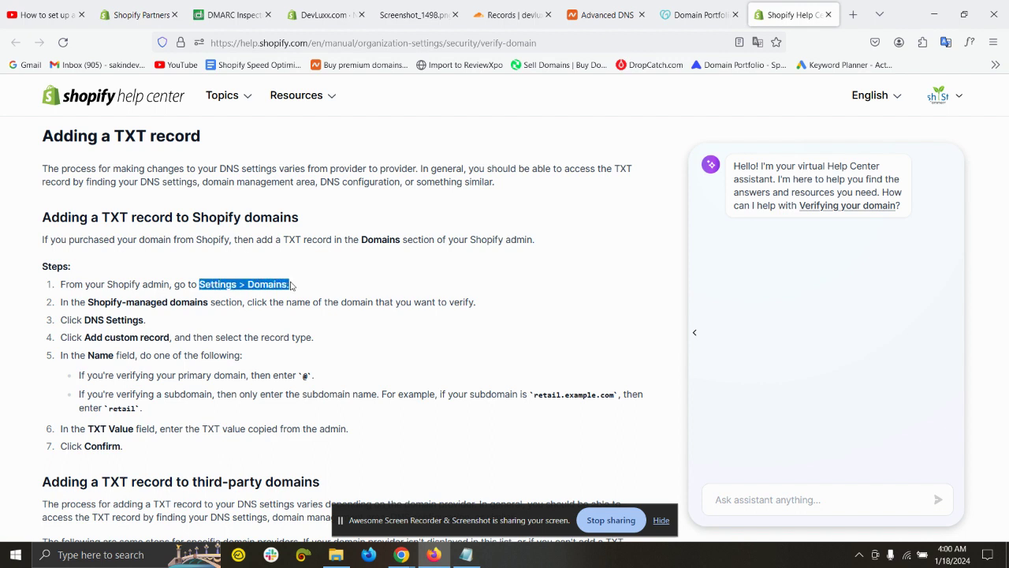
pyautogui.click(136, 316)
pyautogui.moveTo(152, 454); pyautogui.dragTo(56, 286)
pyautogui.click(108, 299)
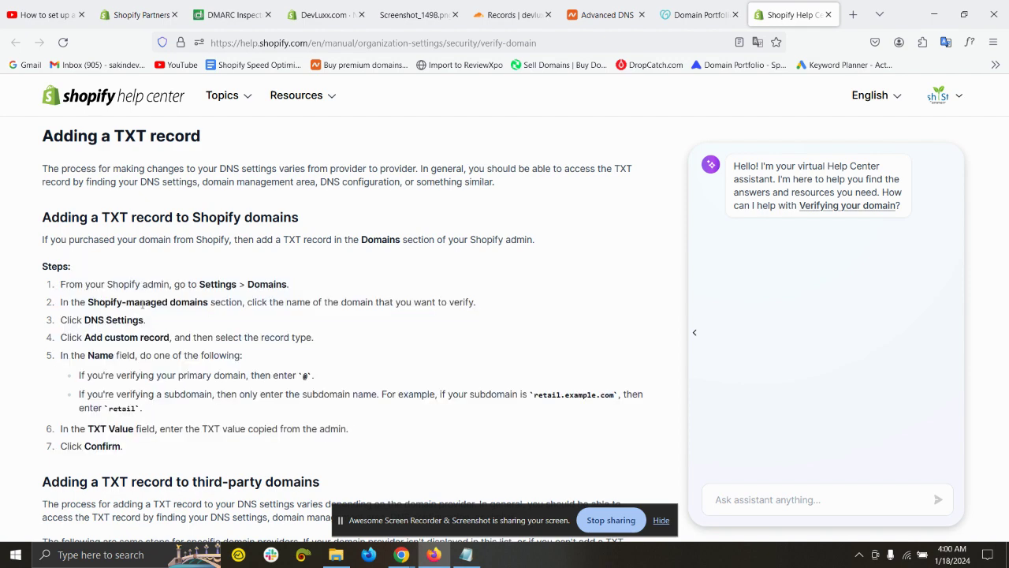
# Look at where new DNS records are added for sharkstep.com in GoDaddy and chainbear.xyz in Namecheap
pyautogui.click(688, 14)
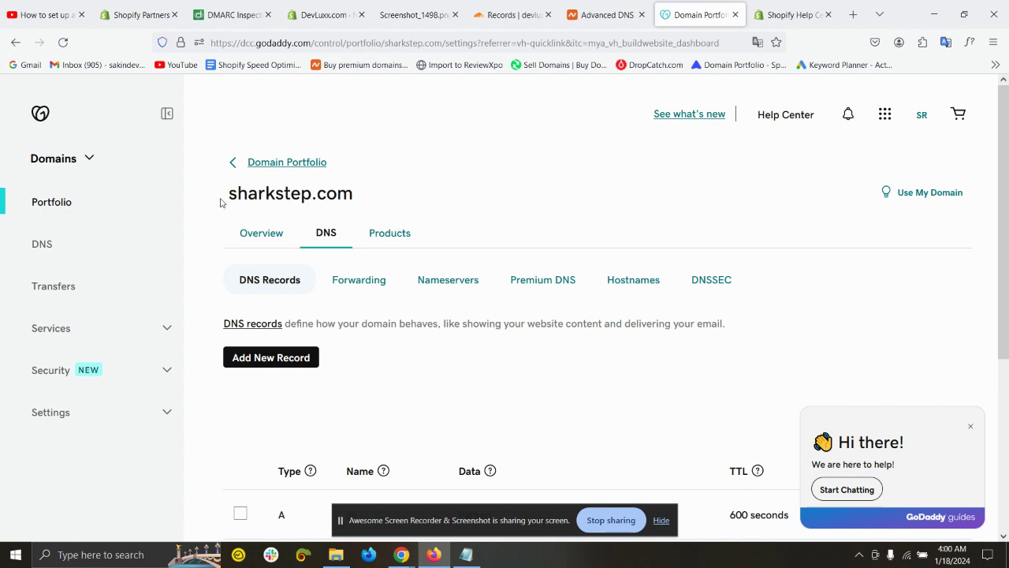
pyautogui.moveTo(223, 201); pyautogui.dragTo(357, 207)
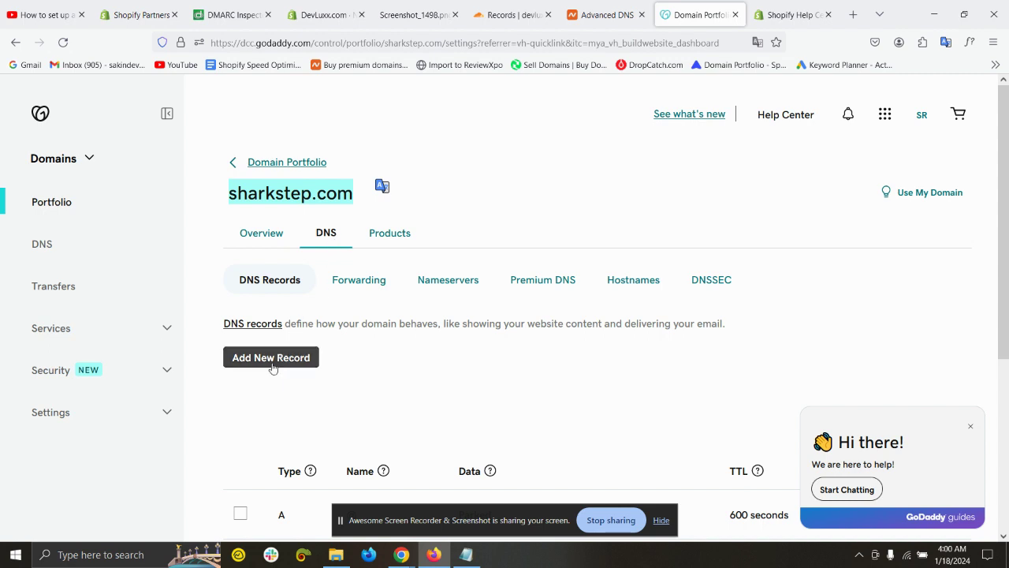
pyautogui.click(608, 11)
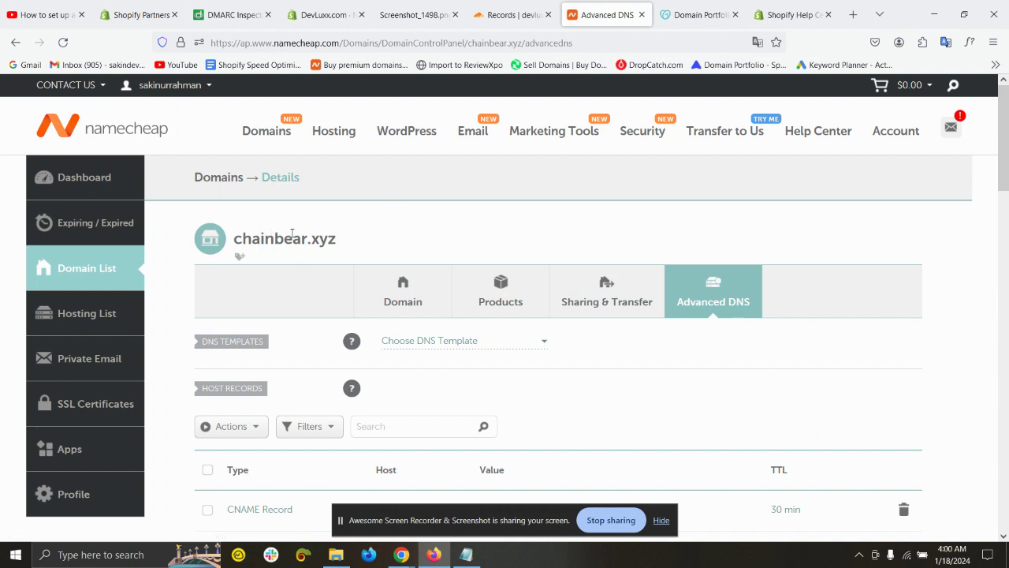
pyautogui.scroll(-2, 795, 256)
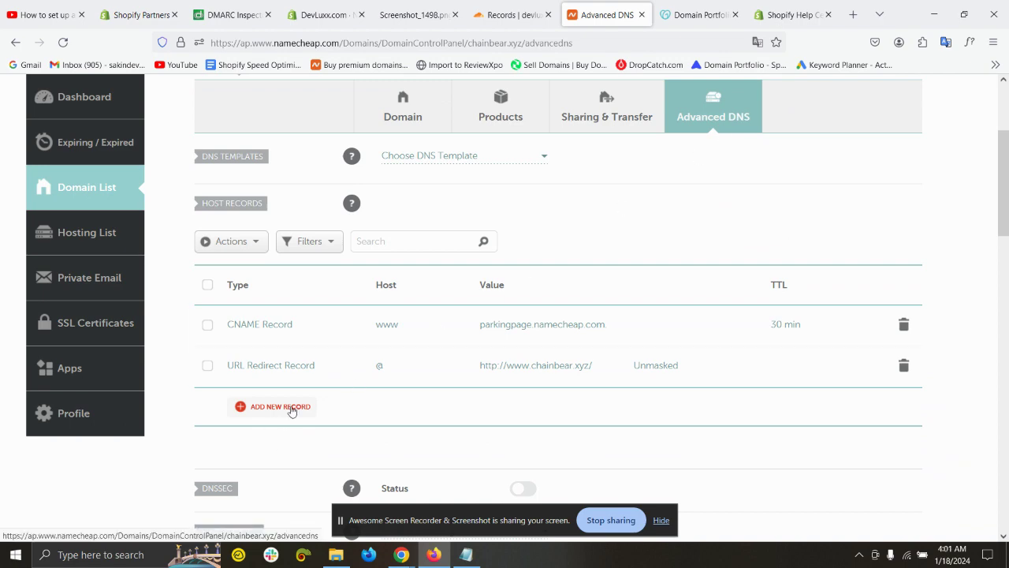
pyautogui.scroll(3, 545, 226)
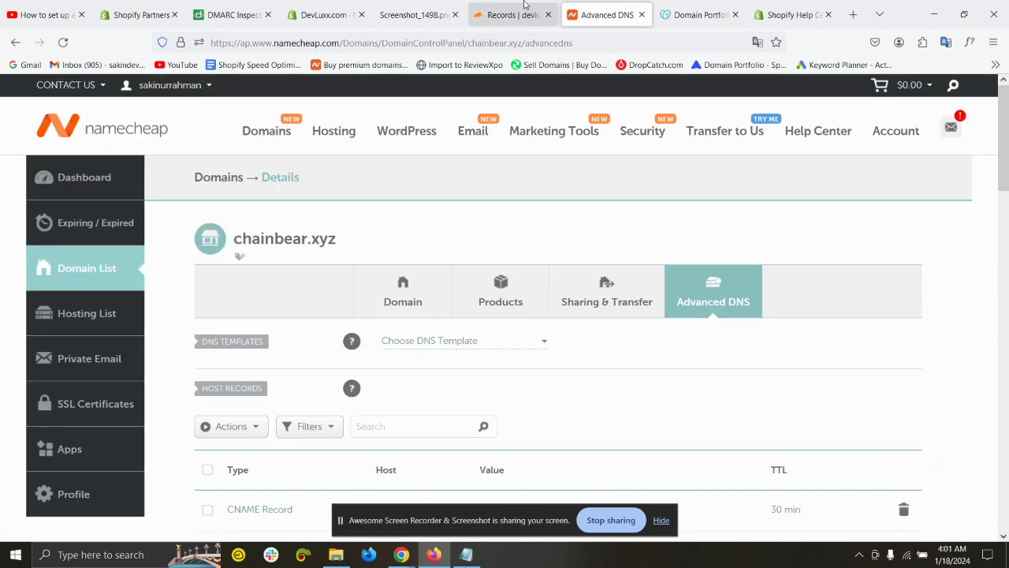
# Switch to Cloudflare and review the DNS records of devluxx.com, checking back on Shopify's DMARC notice
pyautogui.click(522, 12)
pyautogui.scroll(3, 484, 242)
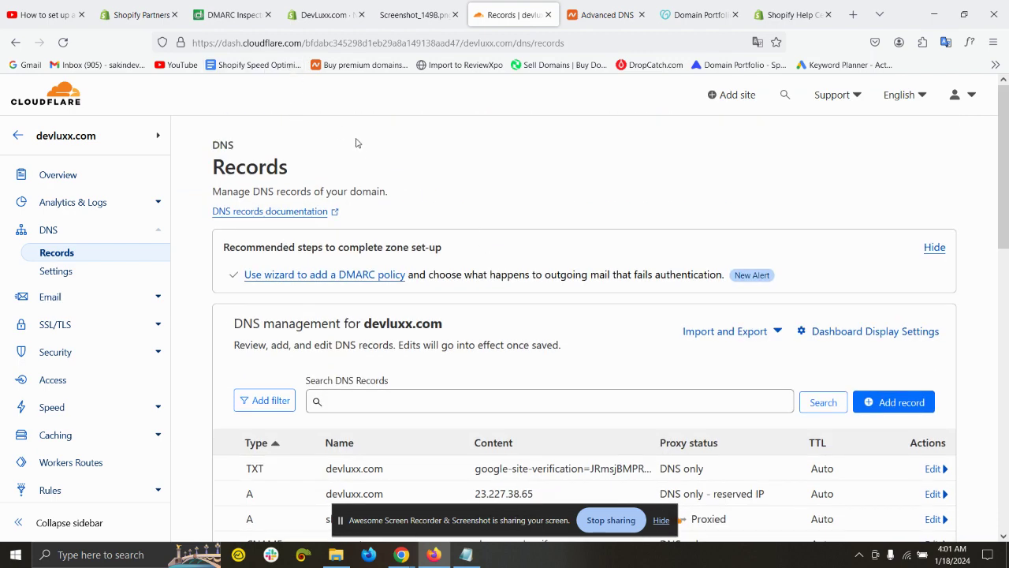
pyautogui.scroll(-3, 402, 182)
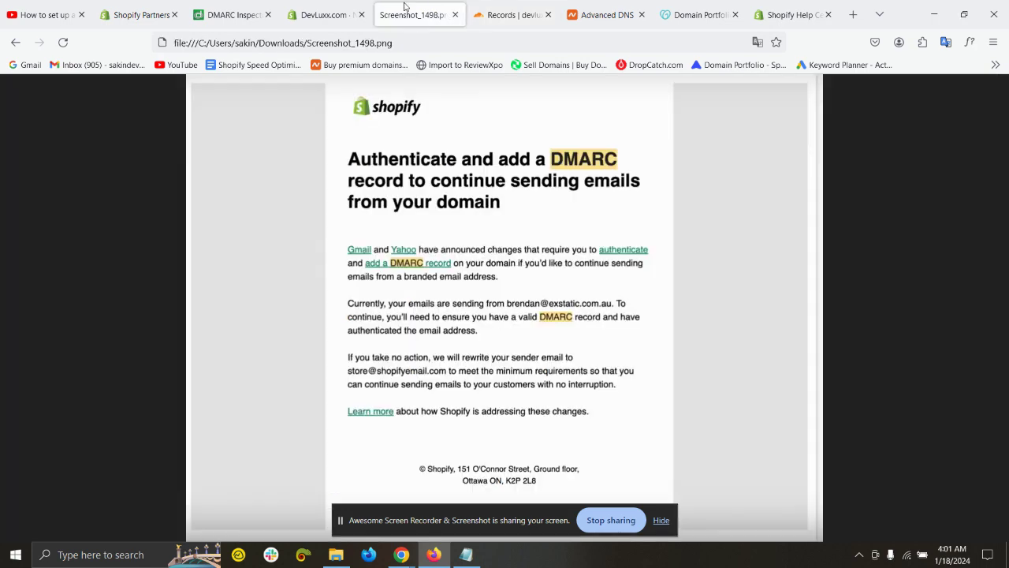
pyautogui.click(414, 15)
pyautogui.click(518, 10)
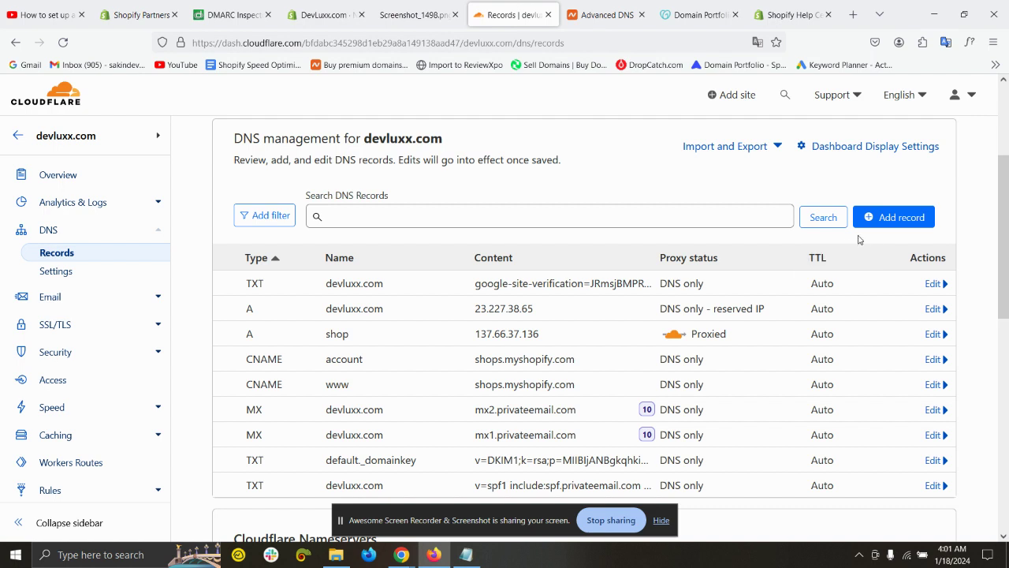
# Start a new DNS record for devluxx.com and set its type to TXT
pyautogui.click(899, 222)
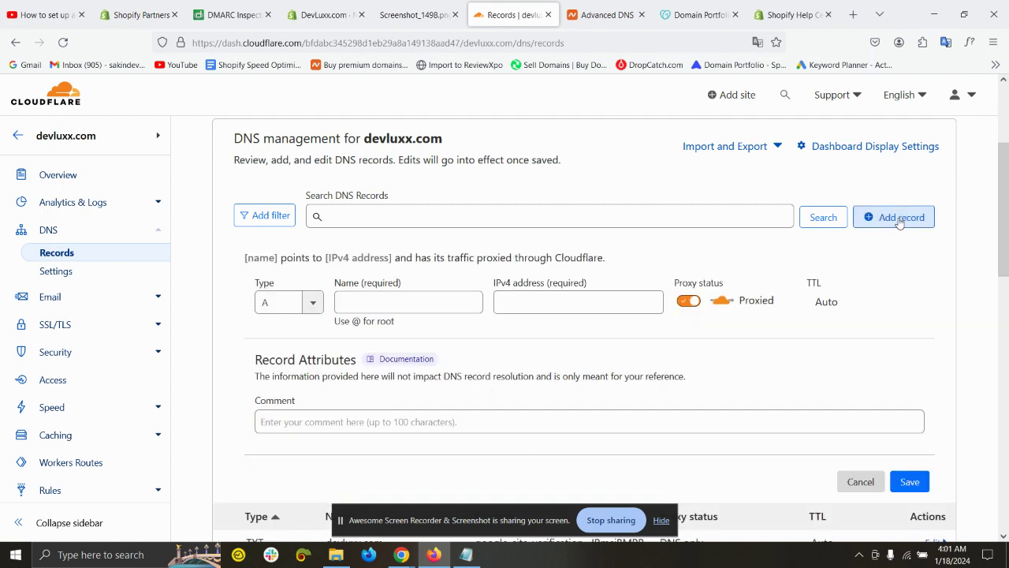
pyautogui.click(290, 307)
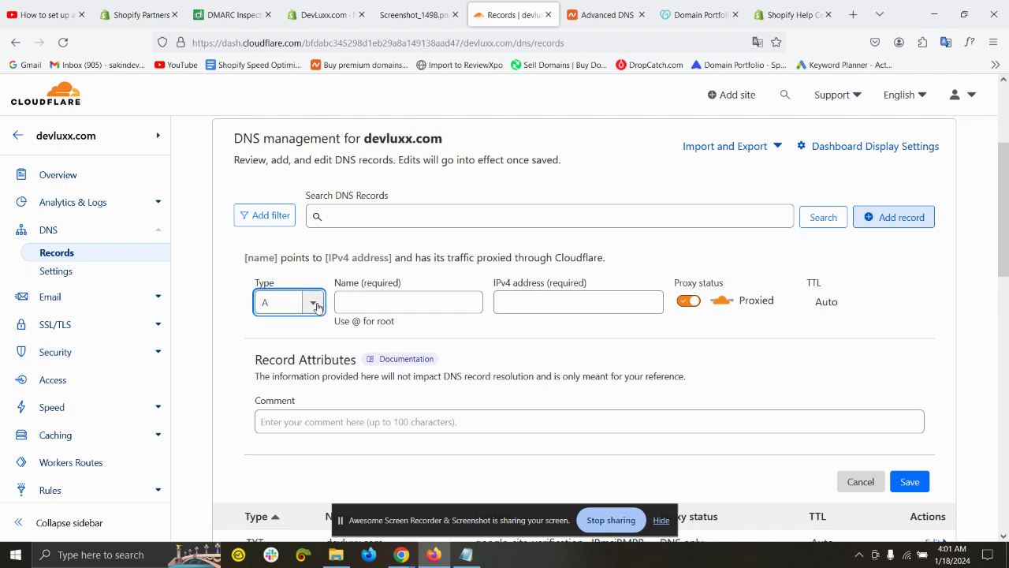
pyautogui.click(315, 306)
pyautogui.scroll(-3, 288, 347)
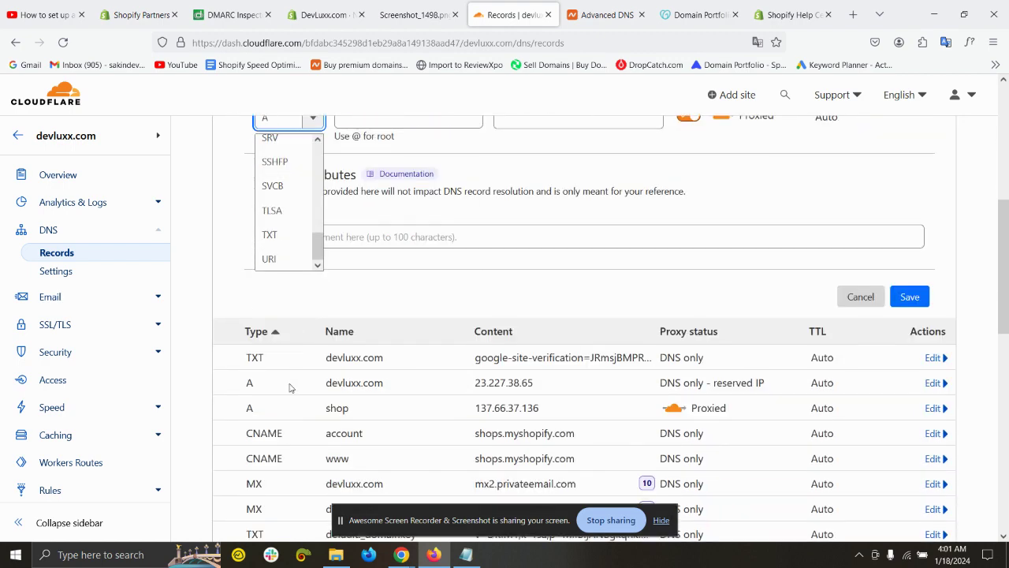
pyautogui.click(283, 241)
pyautogui.scroll(3, 347, 300)
# Copy the name _dmarc from DMAR Record.txt in Notepad and enter it as the TXT record's name in Cloudflare
pyautogui.click(379, 302)
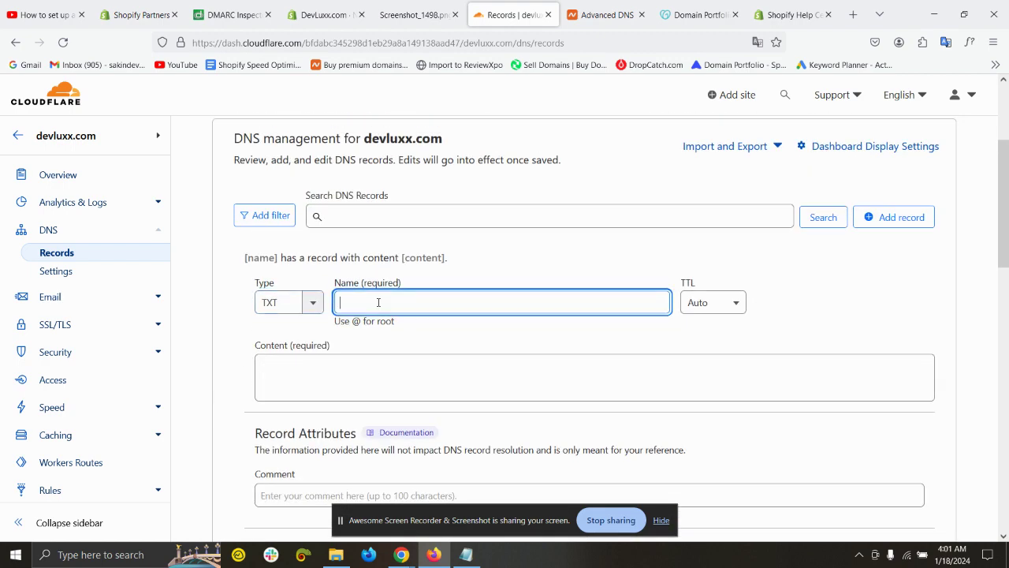
pyautogui.click(466, 554)
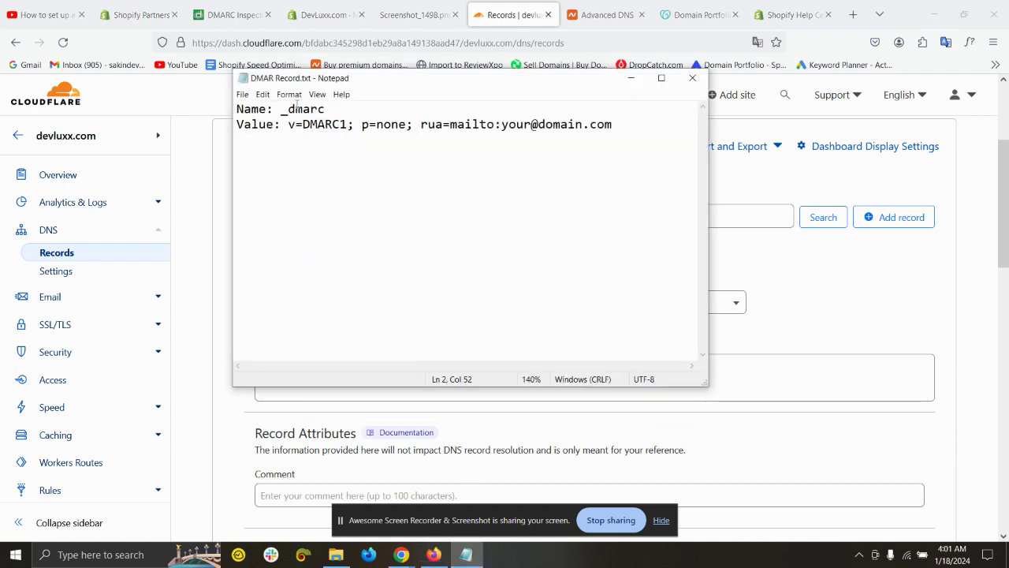
pyautogui.moveTo(325, 109); pyautogui.dragTo(283, 114)
pyautogui.hotkey('ctrl', 'c')
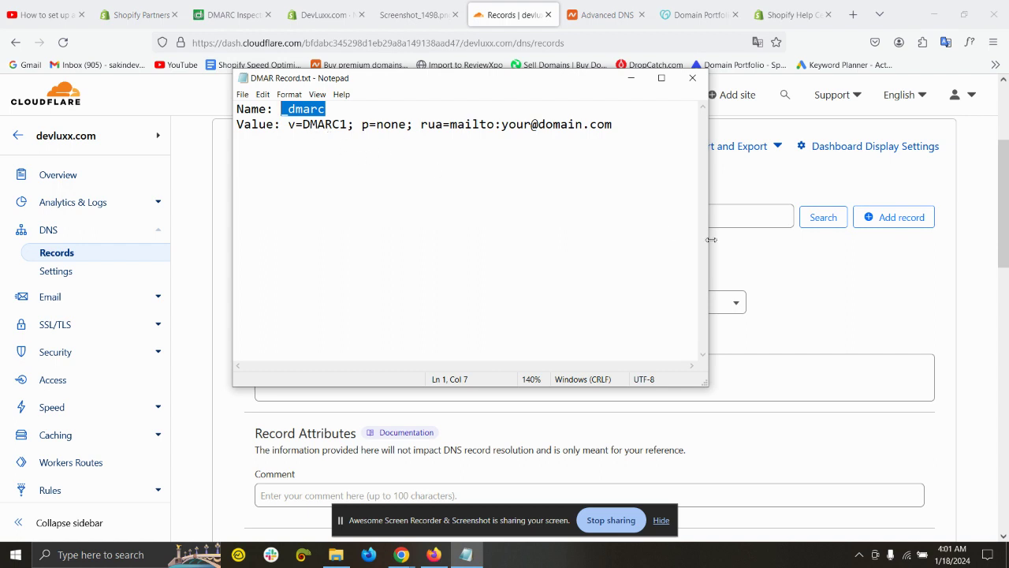
pyautogui.click(788, 282)
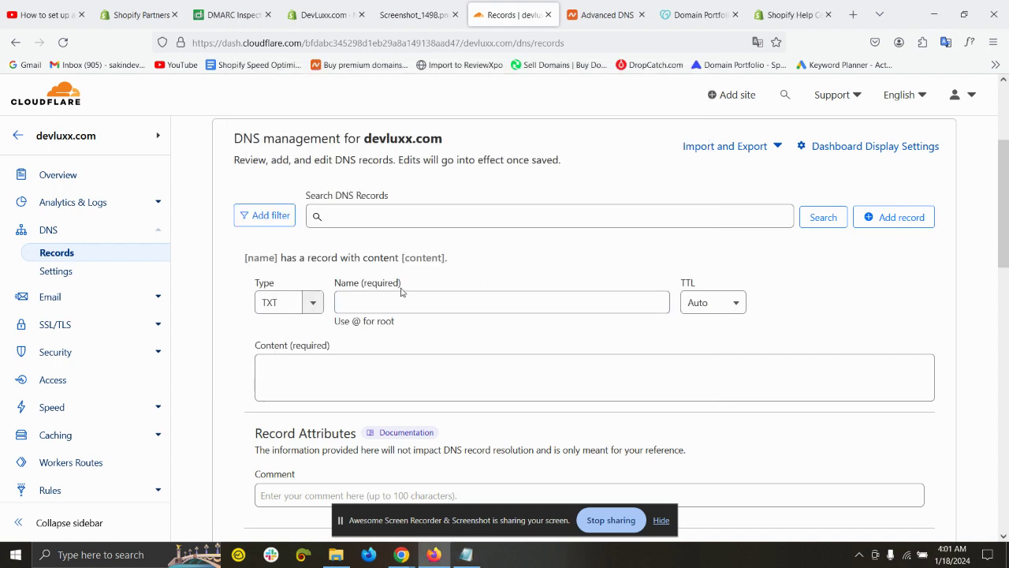
pyautogui.click(374, 300)
pyautogui.hotkey('ctrl', 'v')
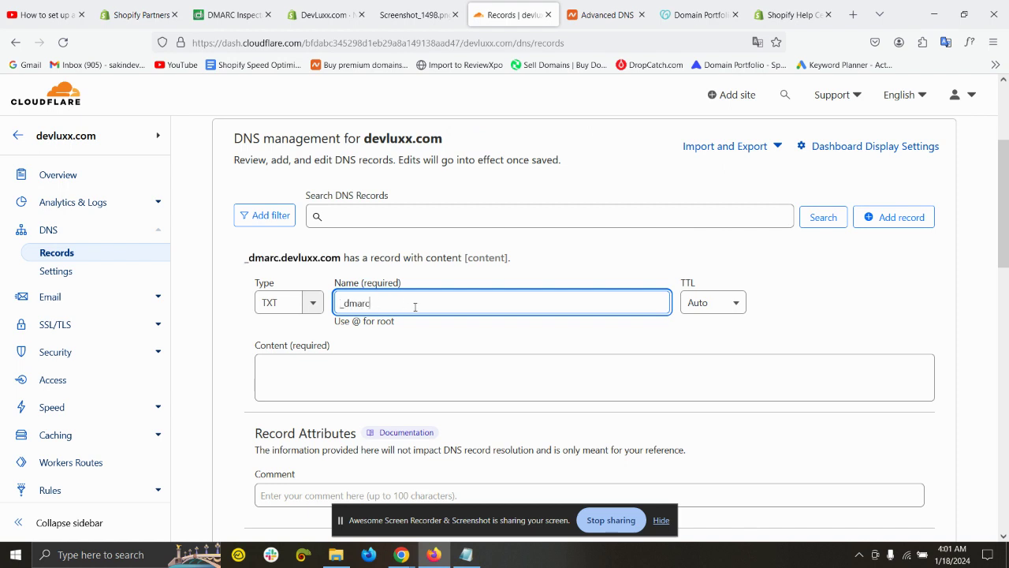
pyautogui.click(425, 327)
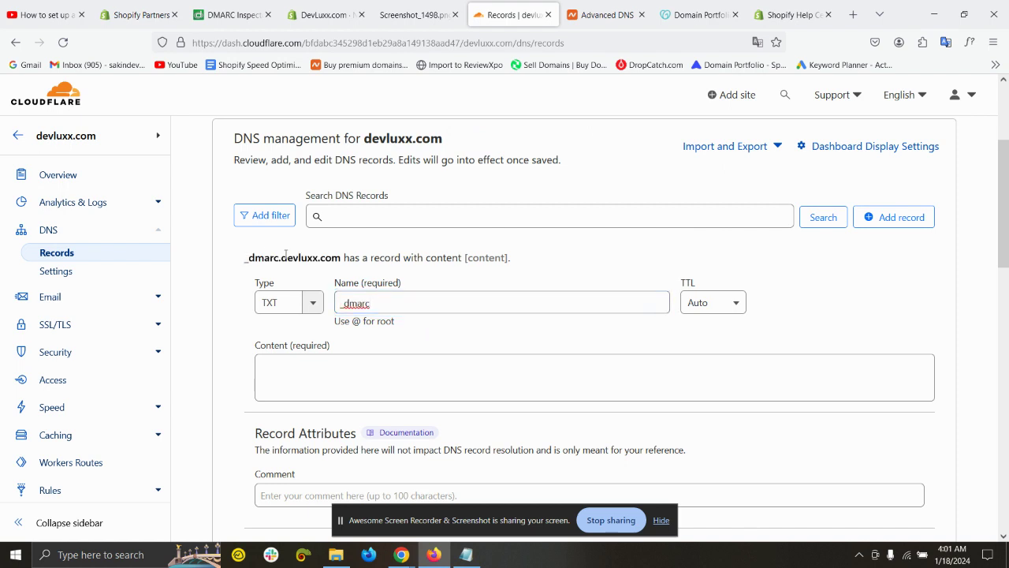
pyautogui.moveTo(282, 258); pyautogui.dragTo(342, 261)
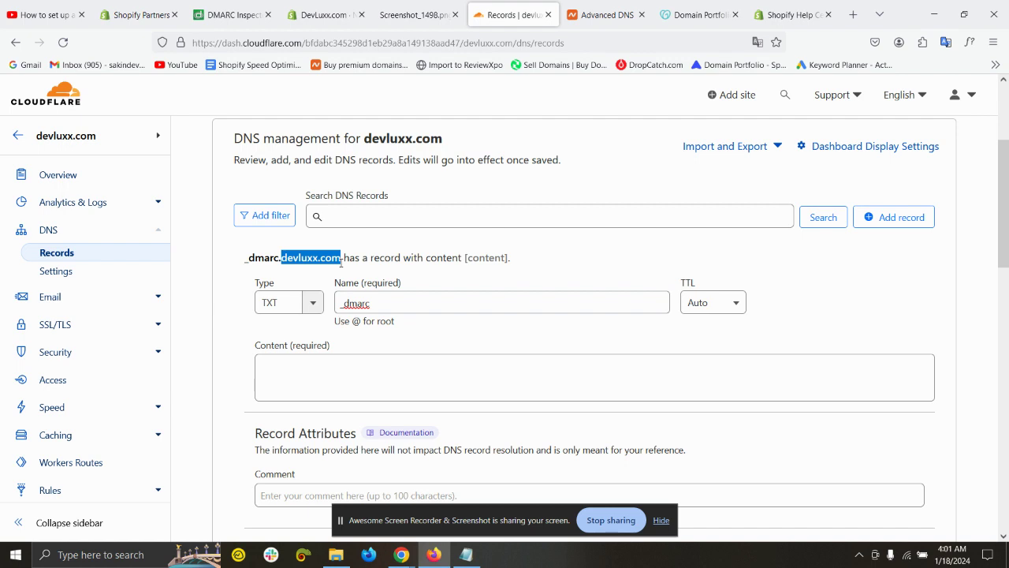
pyautogui.moveTo(389, 298); pyautogui.dragTo(324, 295)
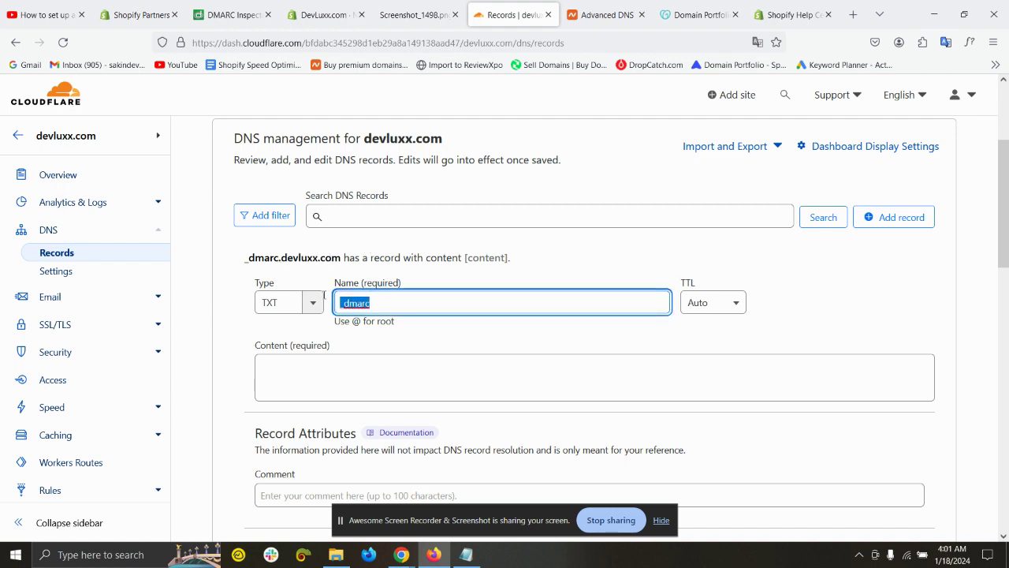
pyautogui.click(429, 308)
pyautogui.write('.')
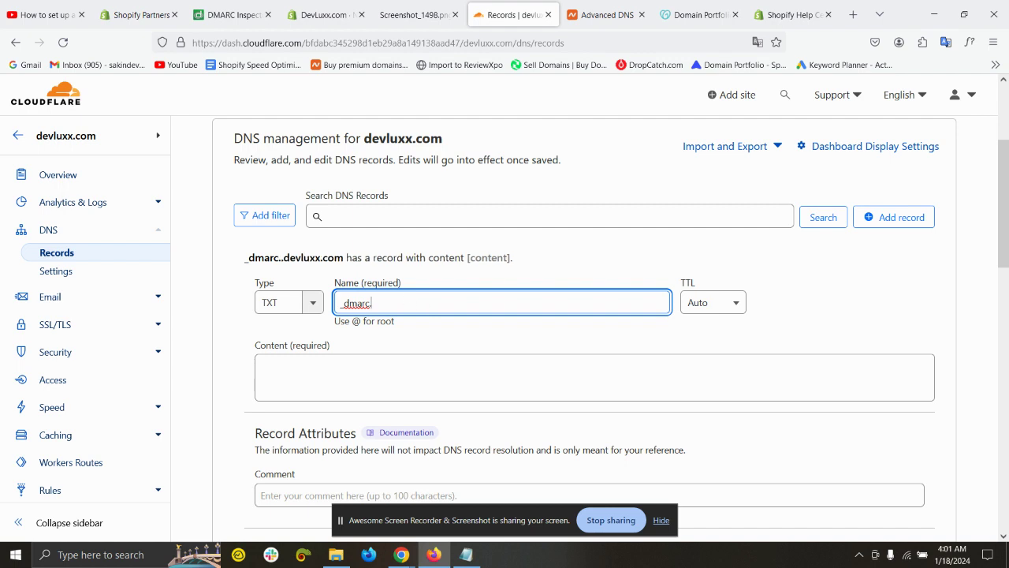
pyautogui.write('de')
pyautogui.press('BackSpace')
pyautogui.press('BackSpace')
pyautogui.press('BackSpace')
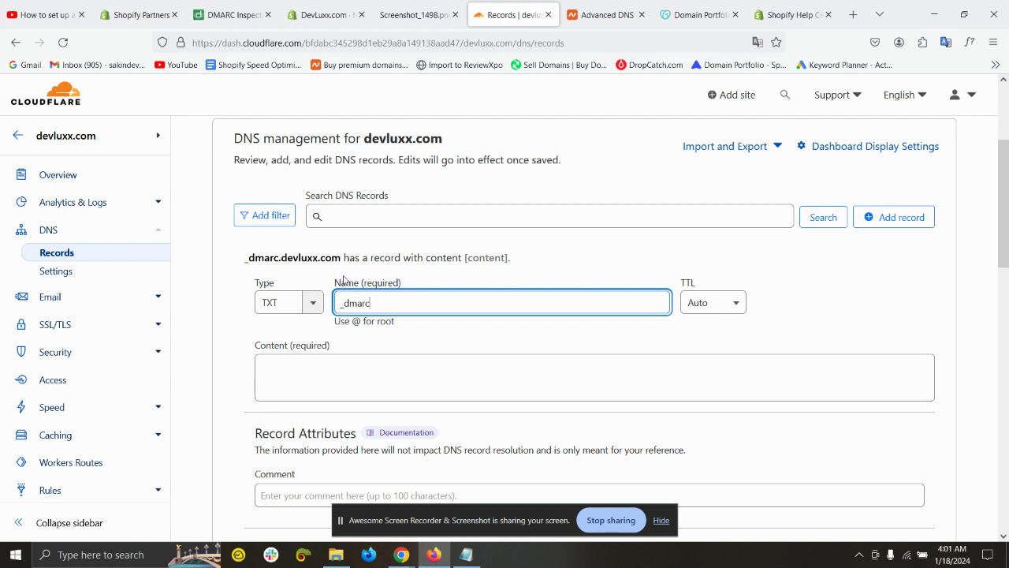
pyautogui.write('.de')
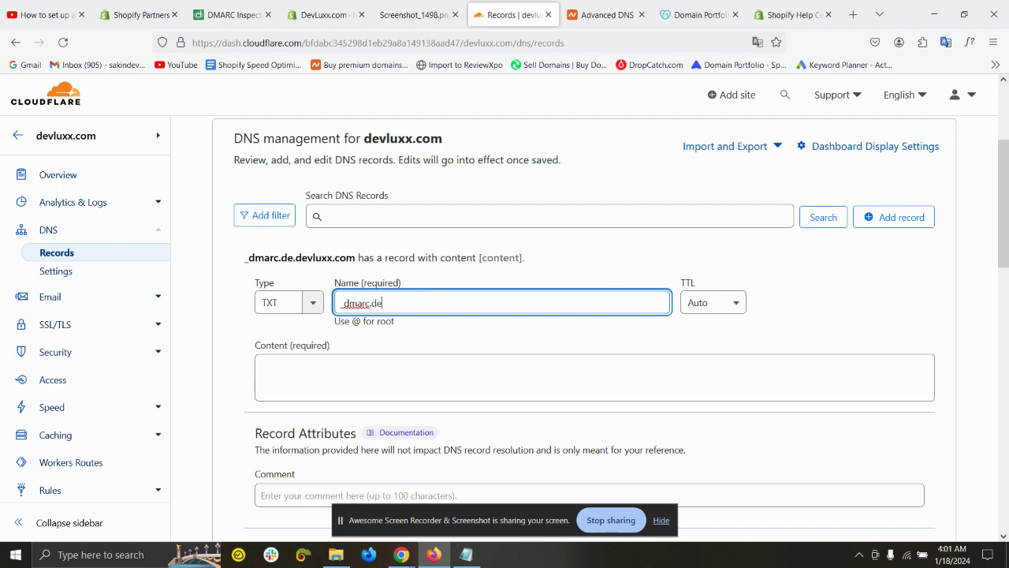
pyautogui.press('BackSpace')
pyautogui.press('BackSpace')
pyautogui.press('BackSpace')
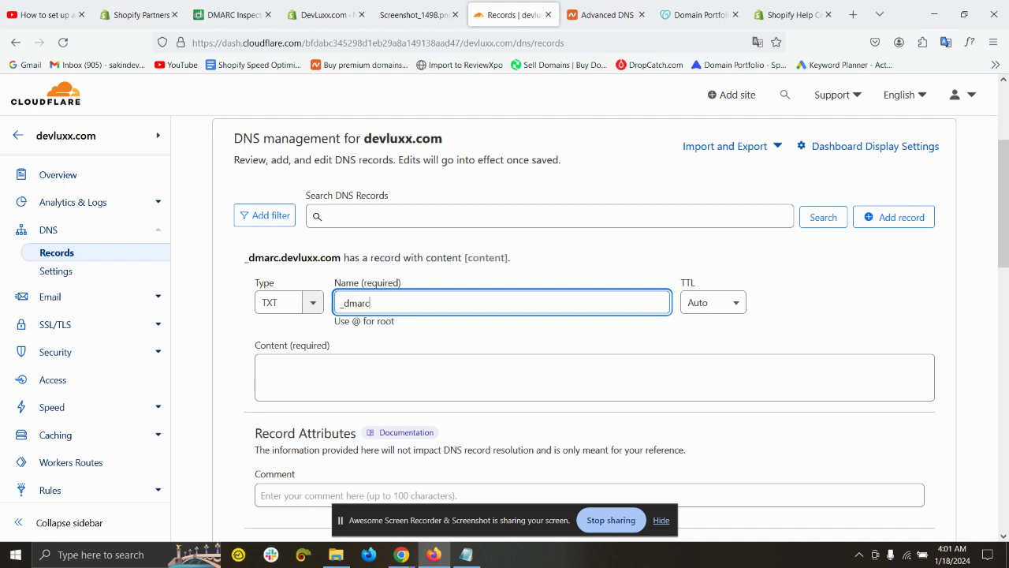
pyautogui.moveTo(285, 257); pyautogui.dragTo(385, 257)
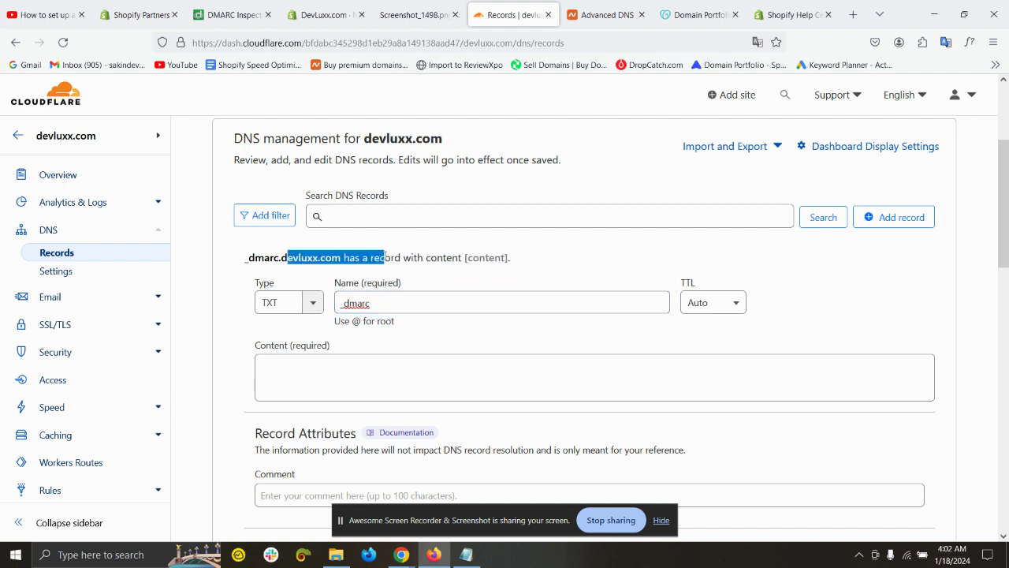
pyautogui.click(386, 257)
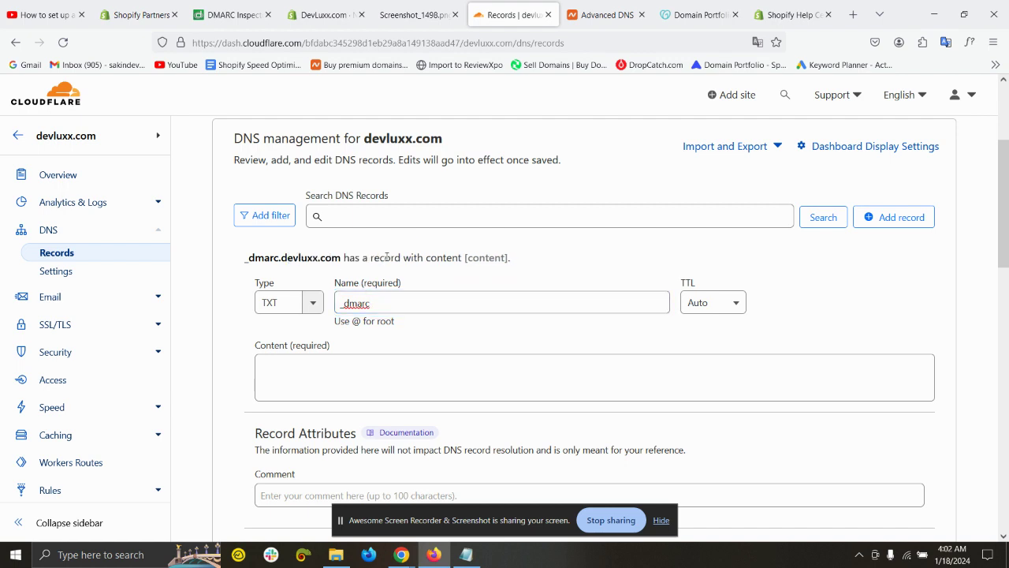
# Copy the DMARC value starting v=DMARC1; p=none; rua=mailto: from DMAR Record.txt in Notepad and enter it as the TXT record's content in Cloudflare
pyautogui.click(470, 555)
pyautogui.moveTo(613, 126); pyautogui.dragTo(286, 130)
pyautogui.hotkey('ctrl', 'c')
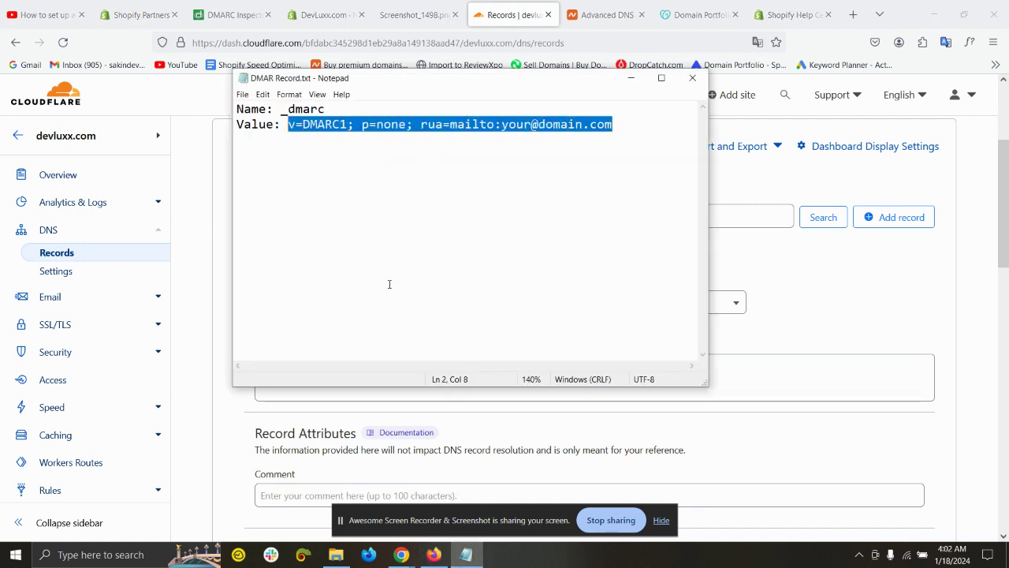
pyautogui.click(798, 343)
pyautogui.click(416, 374)
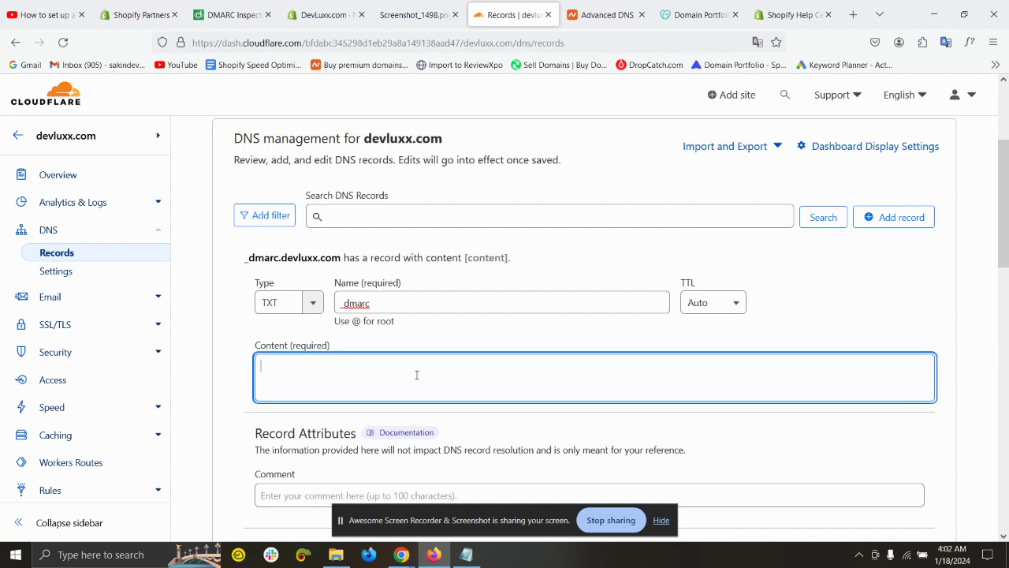
pyautogui.hotkey('ctrl', 'v')
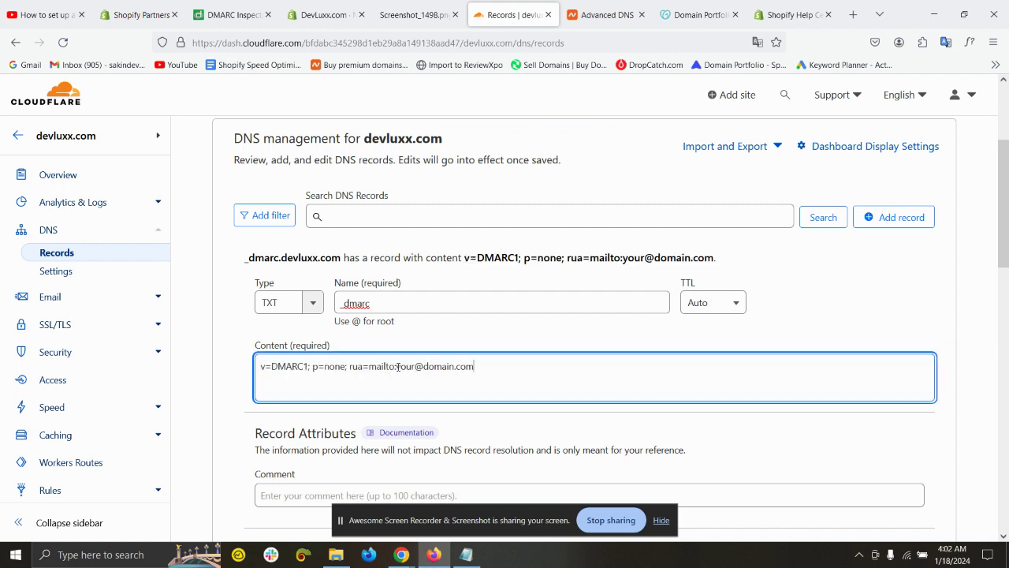
# Replace the placeholder e-mail in the record's content with the sender e-mail copied from Shopify's notification settings, and save the record in Cloudflare
pyautogui.moveTo(396, 366); pyautogui.dragTo(487, 366)
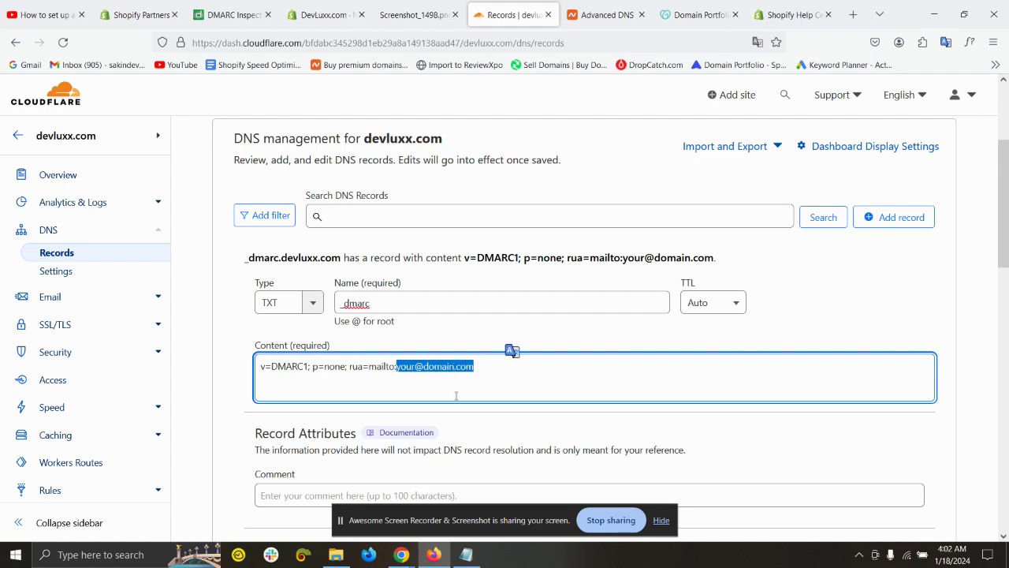
pyautogui.click(319, 14)
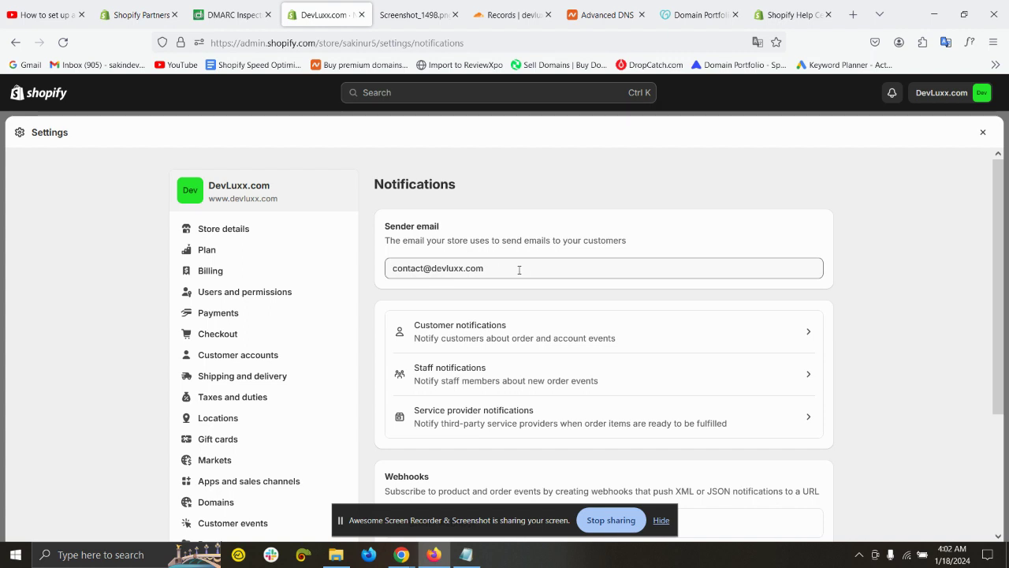
pyautogui.moveTo(520, 270); pyautogui.dragTo(389, 266)
pyautogui.press('super+c')
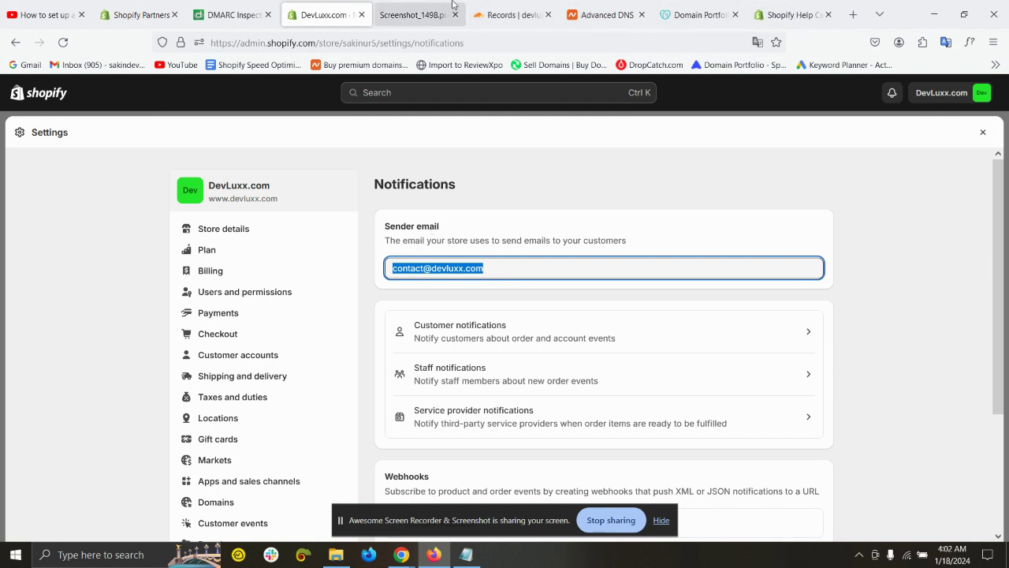
pyautogui.click(512, 14)
pyautogui.rightClick(445, 370)
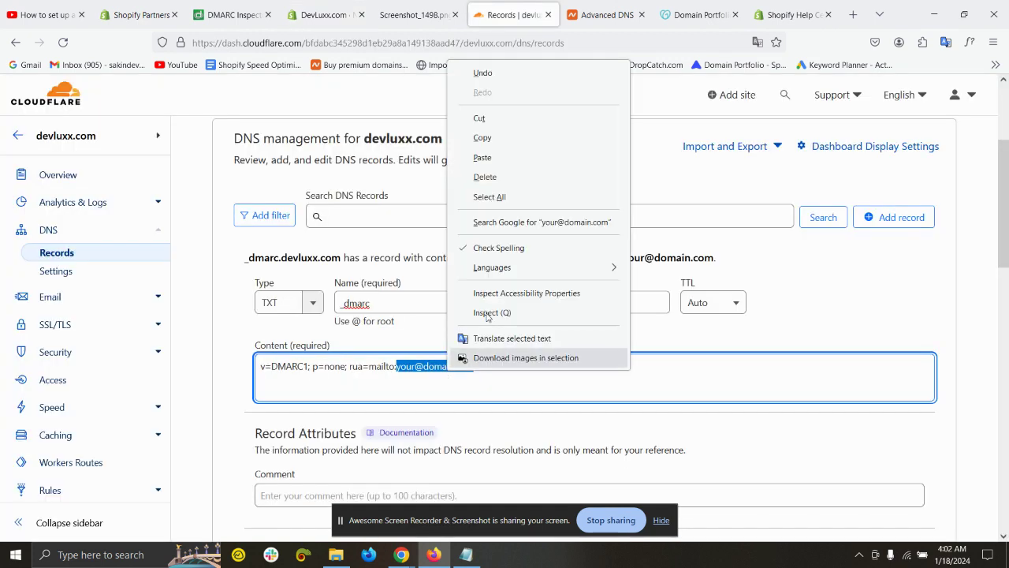
pyautogui.click(504, 155)
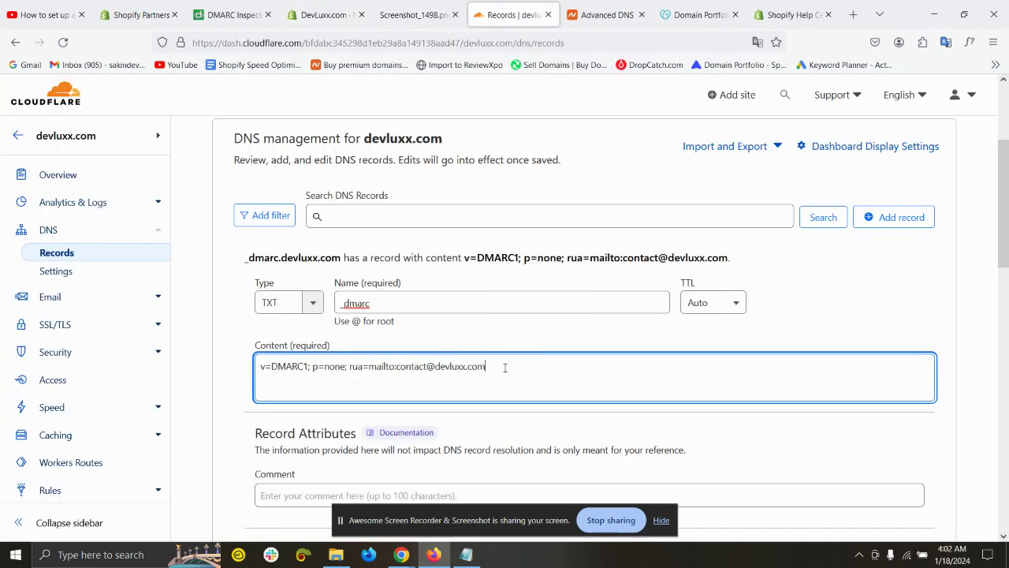
pyautogui.scroll(-3, 870, 308)
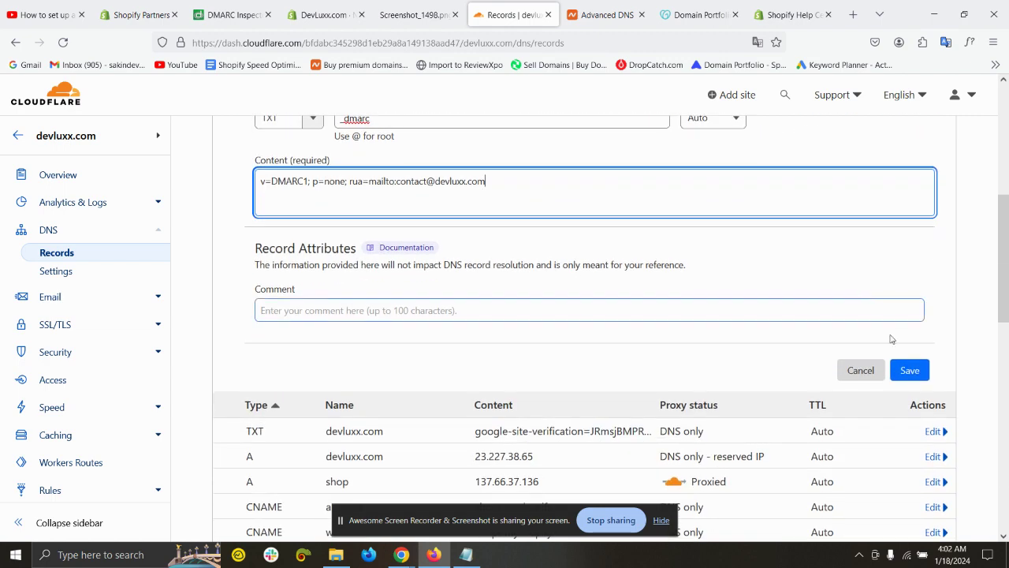
pyautogui.click(912, 372)
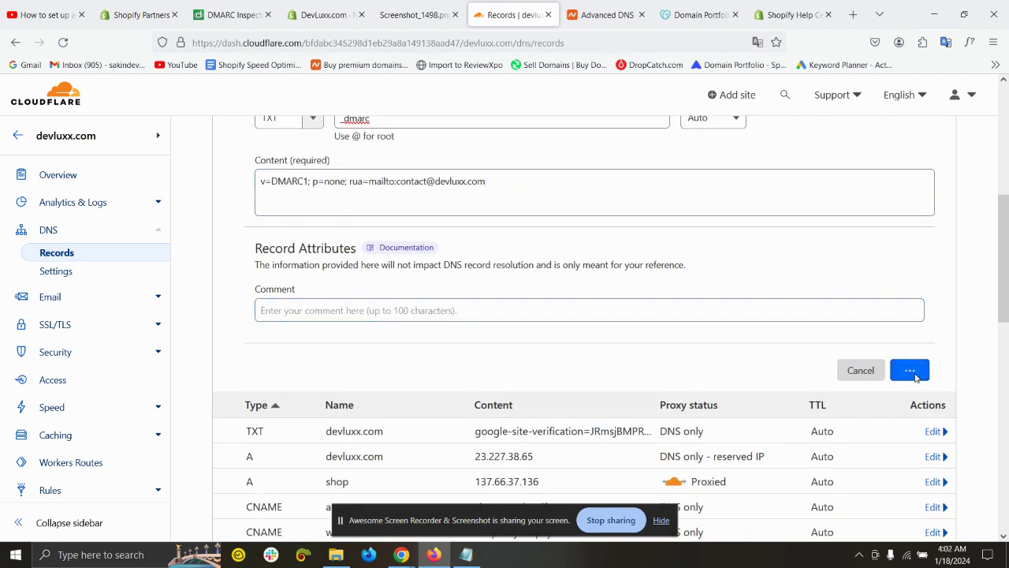
# Switch to Namecheap and start a new host record of type TXT Record for chainbear.xyz
pyautogui.click(603, 14)
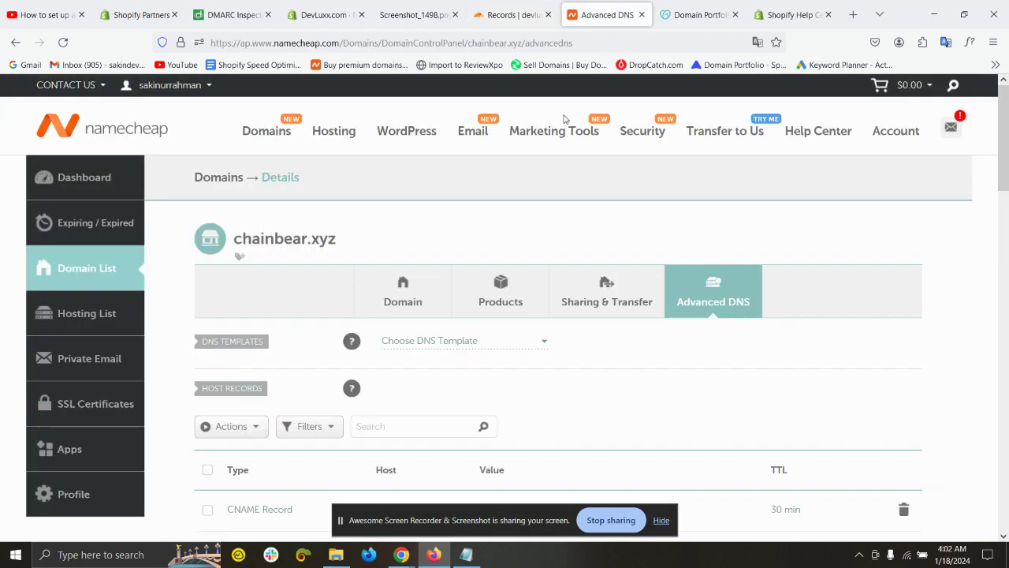
pyautogui.scroll(-2, 329, 324)
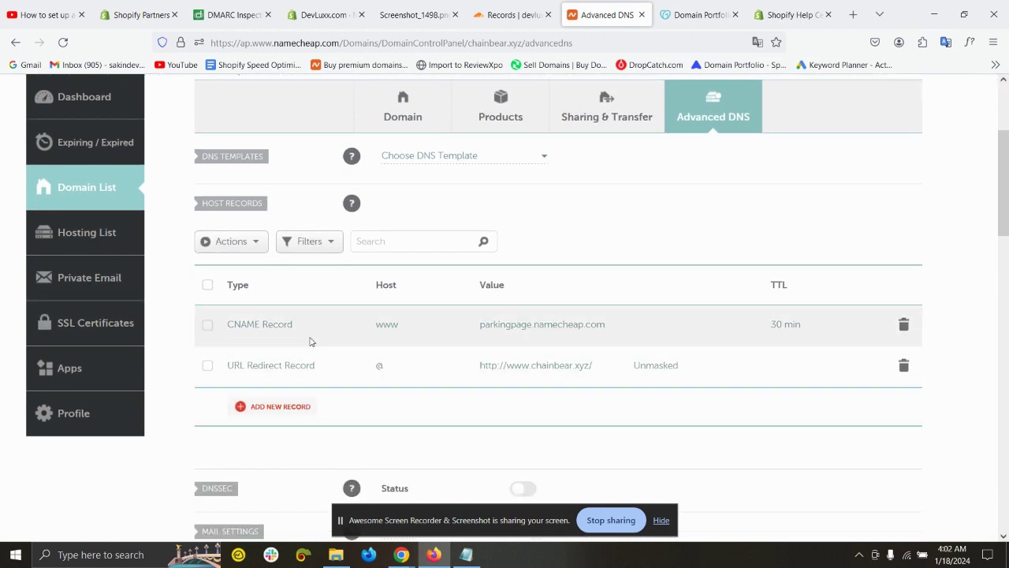
pyautogui.click(294, 407)
pyautogui.scroll(-3, 290, 364)
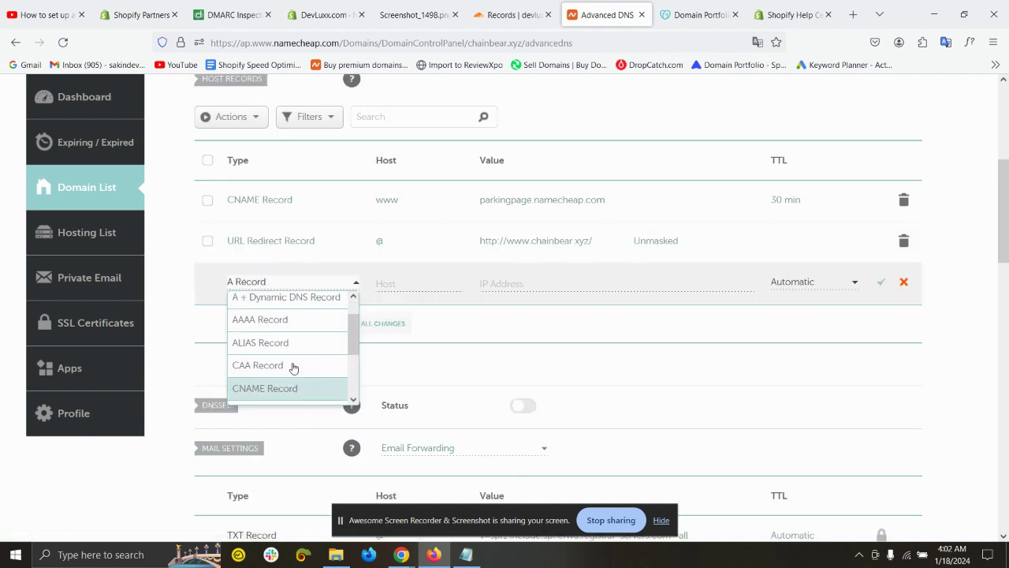
pyautogui.click(282, 370)
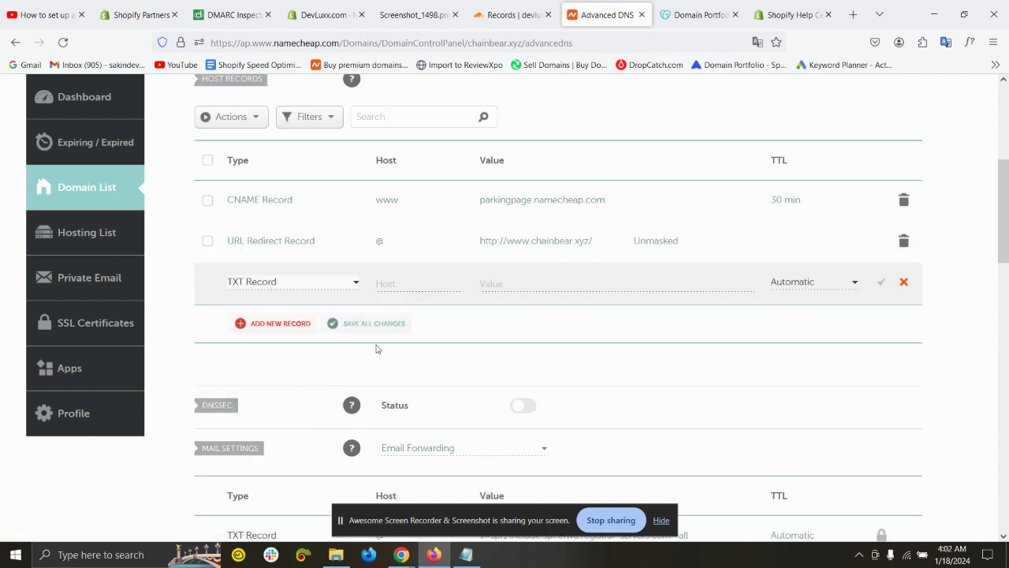
# Set the new record's host to _dmarc and its value to v=DMARC1; p=none; rua=mailto: followed by the store's sender e-mail
pyautogui.click(407, 283)
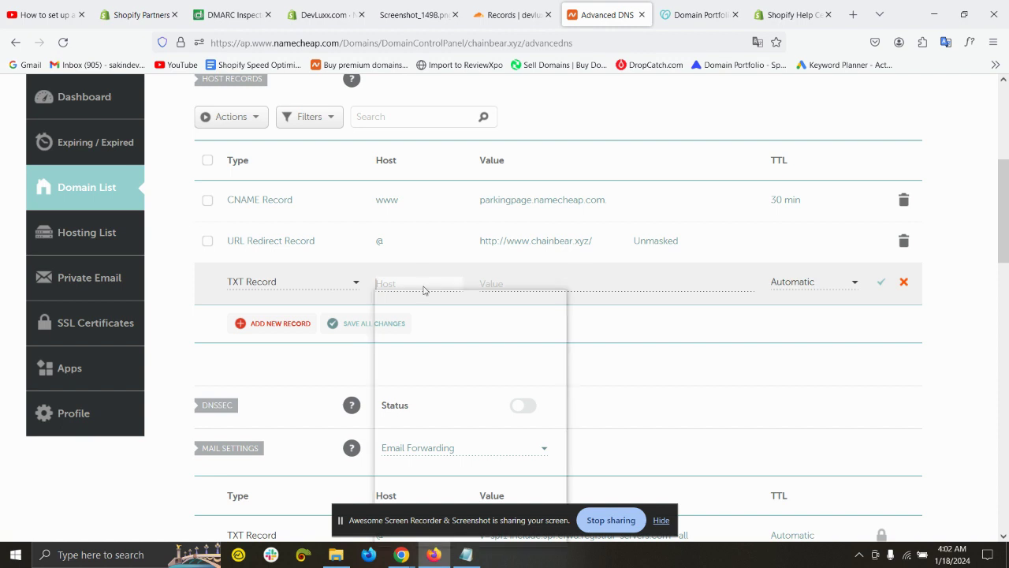
pyautogui.click(424, 426)
pyautogui.click(506, 284)
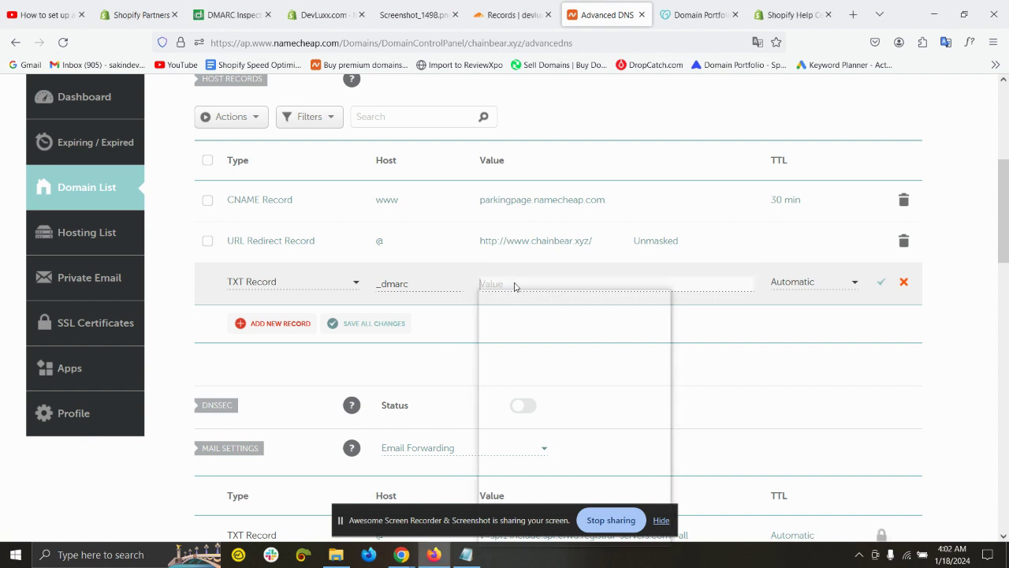
pyautogui.click(565, 377)
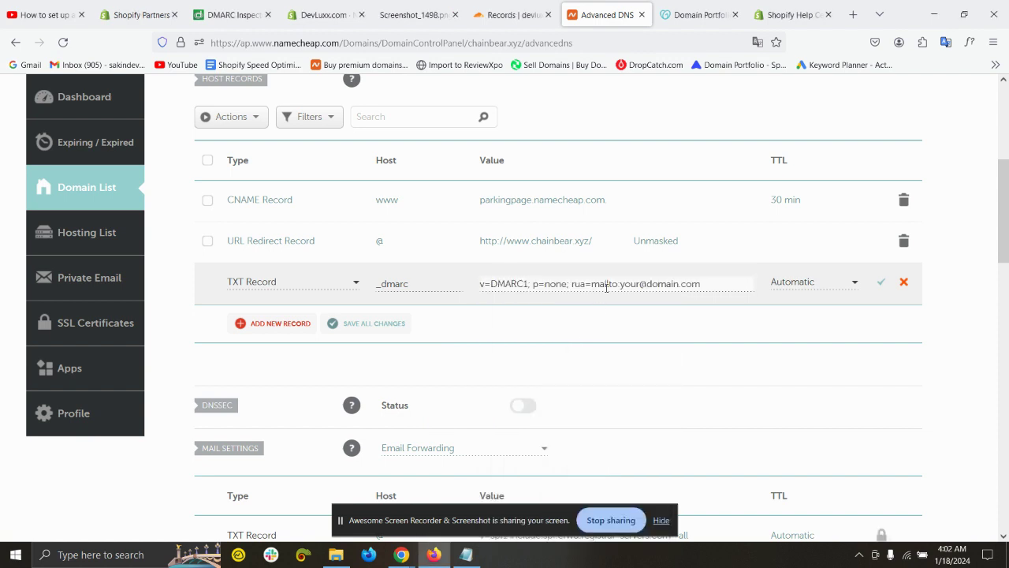
pyautogui.moveTo(620, 285); pyautogui.dragTo(732, 282)
pyautogui.press('super+v')
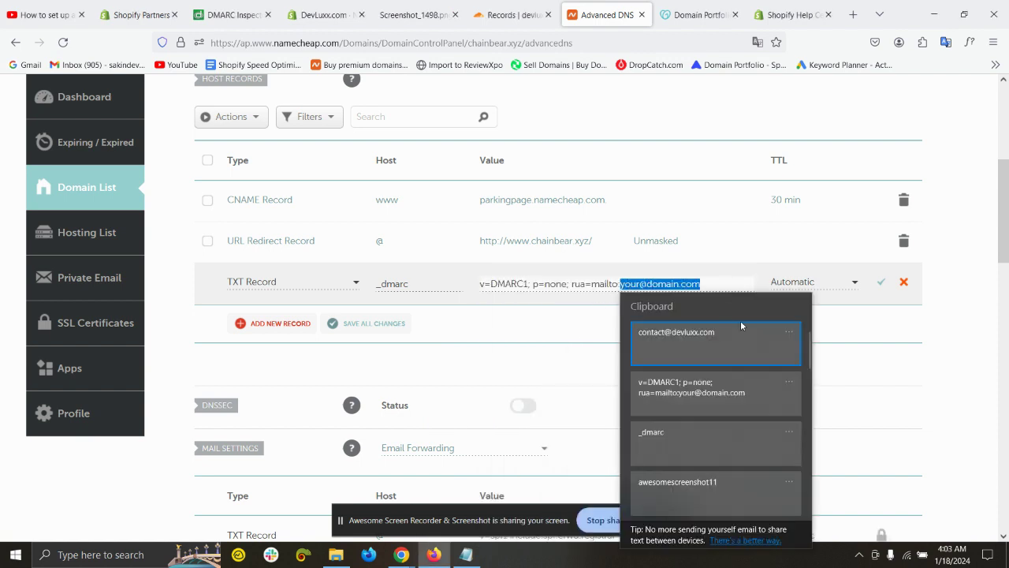
pyautogui.click(699, 348)
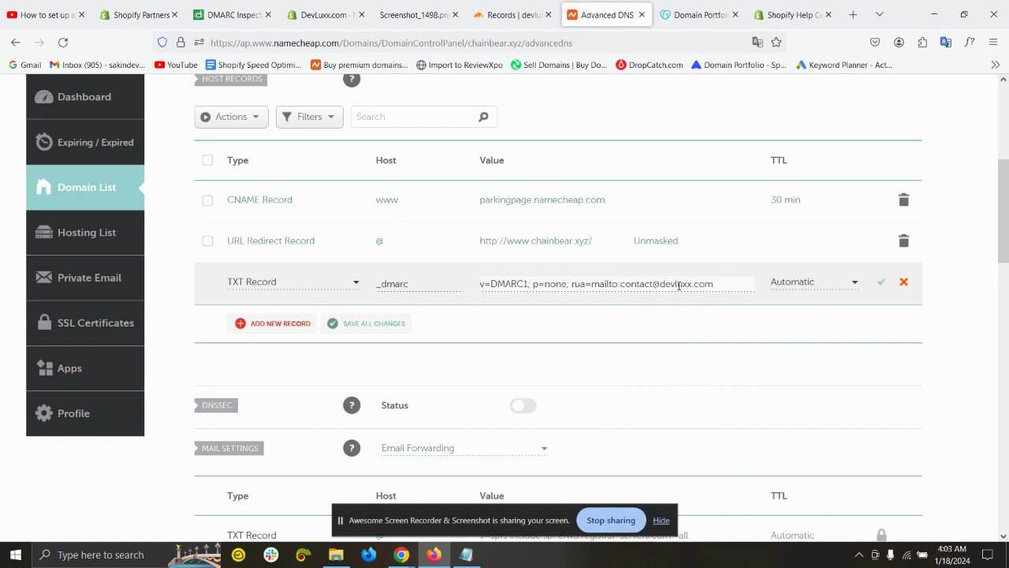
# Switch to GoDaddy and start a new DNS record of type TXT for sharkstep.com
pyautogui.click(725, 10)
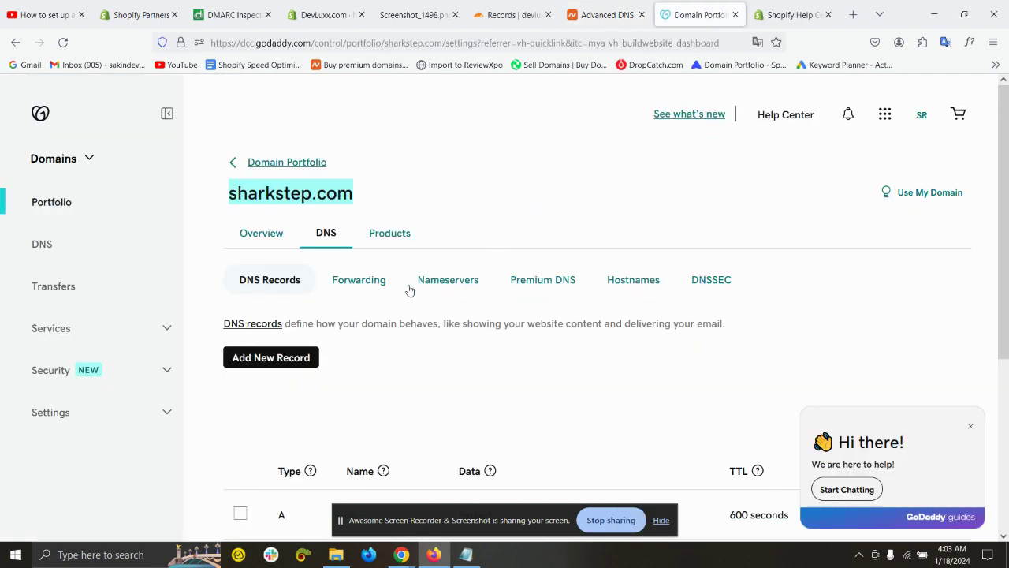
pyautogui.scroll(-3, 394, 293)
pyautogui.scroll(3, 370, 315)
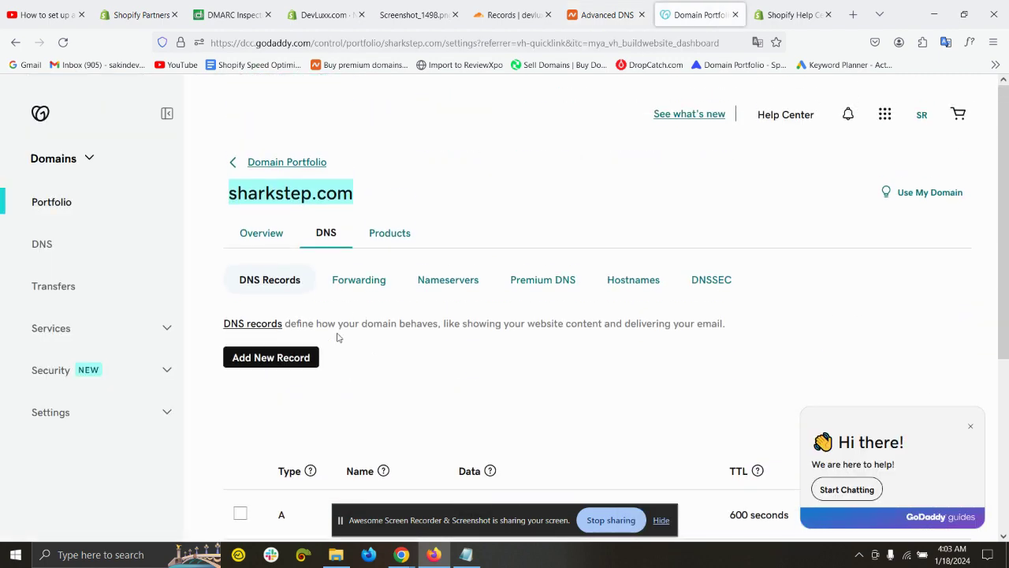
pyautogui.click(285, 359)
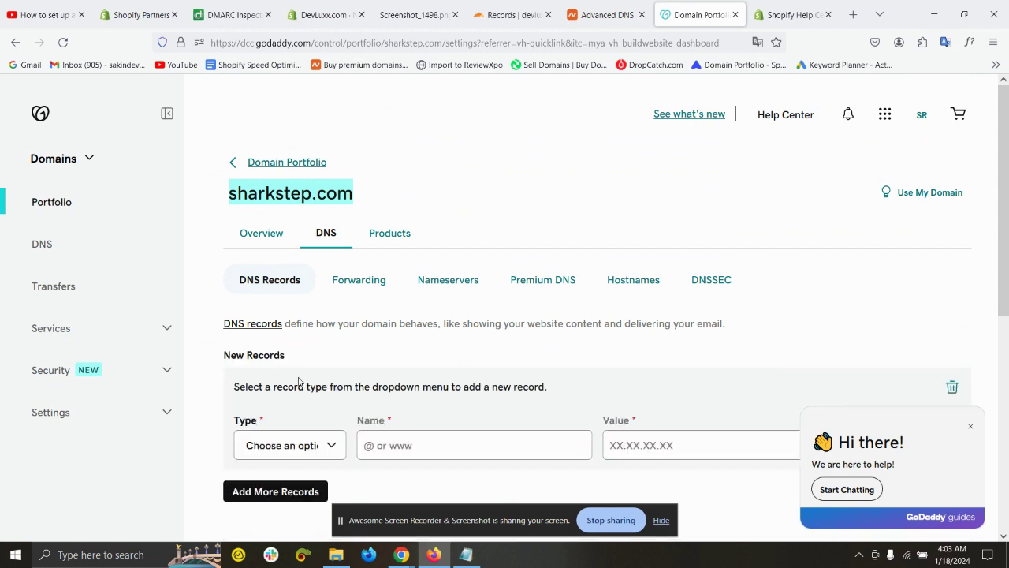
pyautogui.scroll(-2, 302, 383)
pyautogui.click(304, 260)
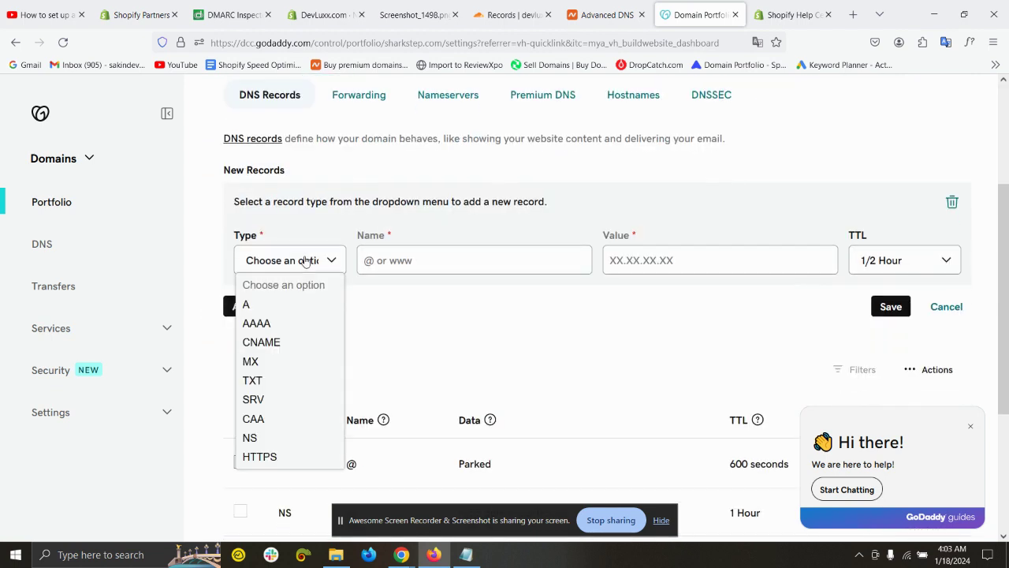
pyautogui.click(272, 380)
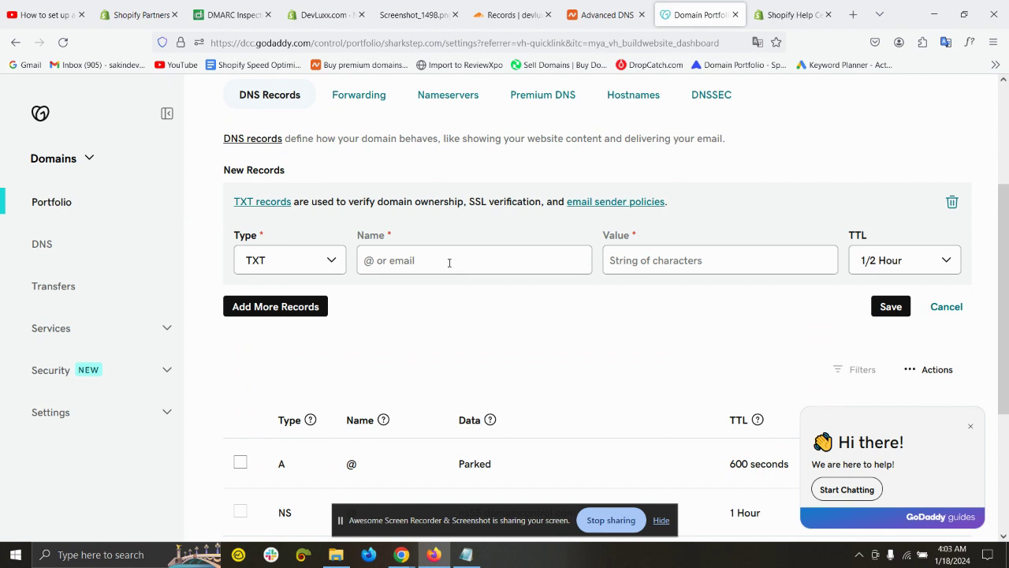
# Set the TXT record's name to _dmarc and its value to v=DMARC1; p=none; rua=mailto: with the placeholder e-mail
pyautogui.click(450, 263)
pyautogui.click(416, 411)
pyautogui.press('super+v')
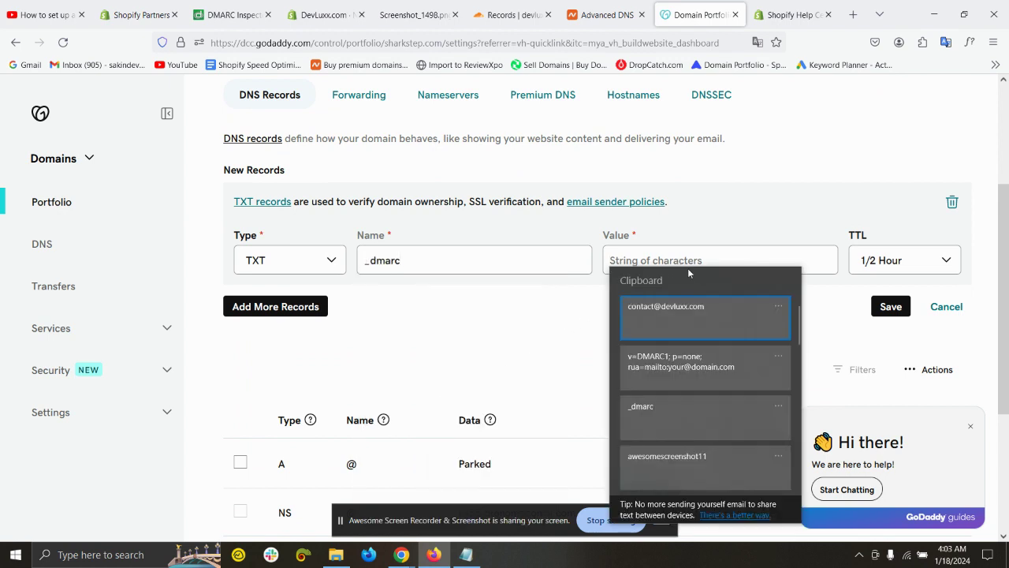
pyautogui.click(712, 365)
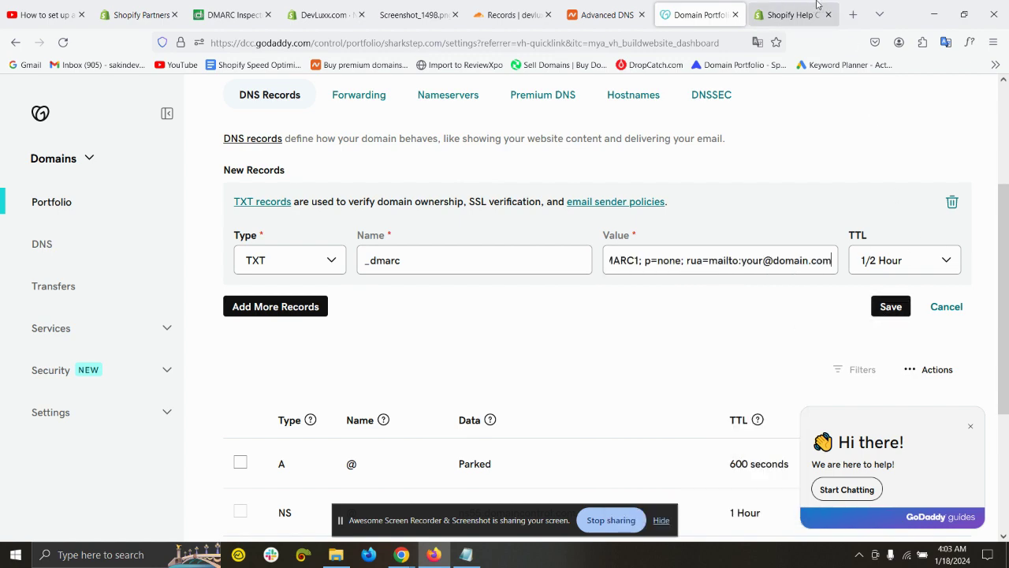
# Read the Shopify Help Center instructions for adding a TXT record to Shopify domains and third-party providers such as 1&1 IONOS and 123 Reg
pyautogui.click(784, 14)
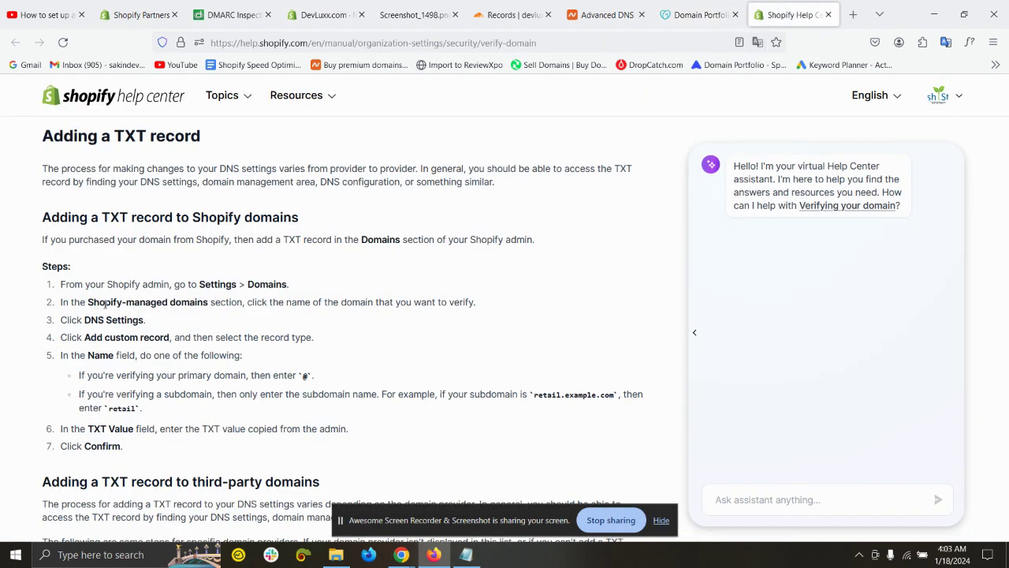
pyautogui.moveTo(57, 290); pyautogui.dragTo(216, 450)
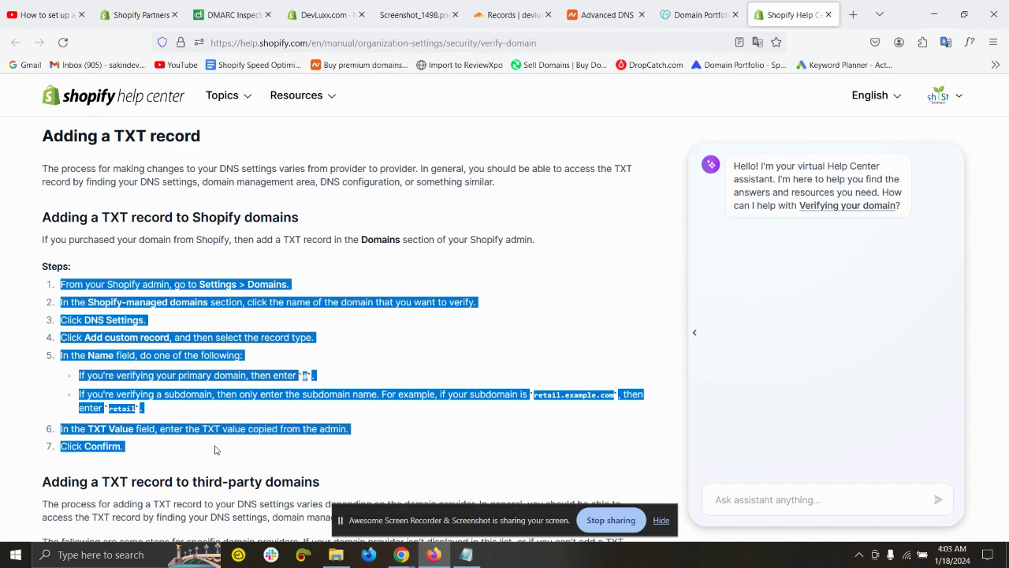
pyautogui.click(212, 450)
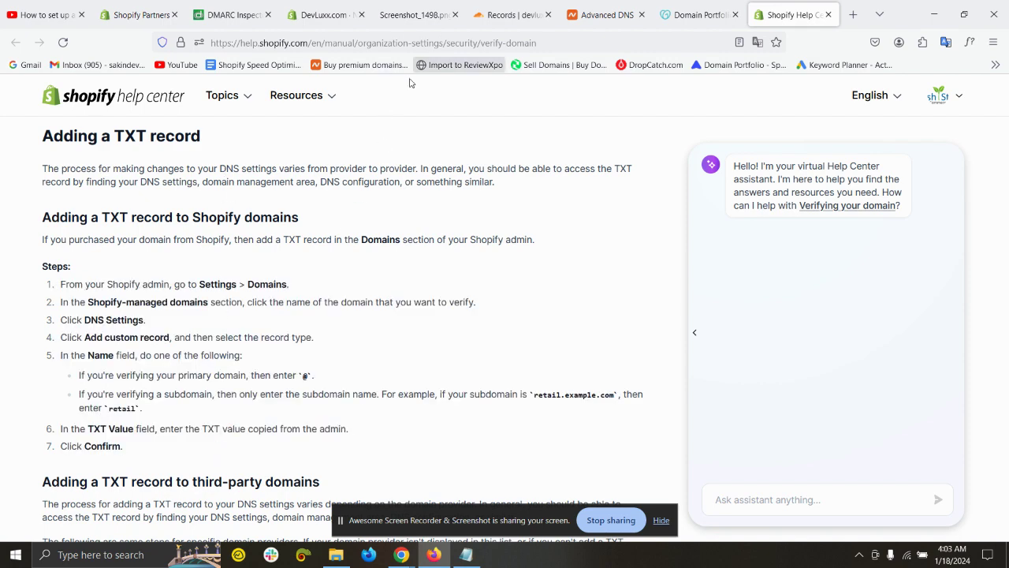
pyautogui.scroll(-1, 180, 335)
pyautogui.scroll(-5, 180, 335)
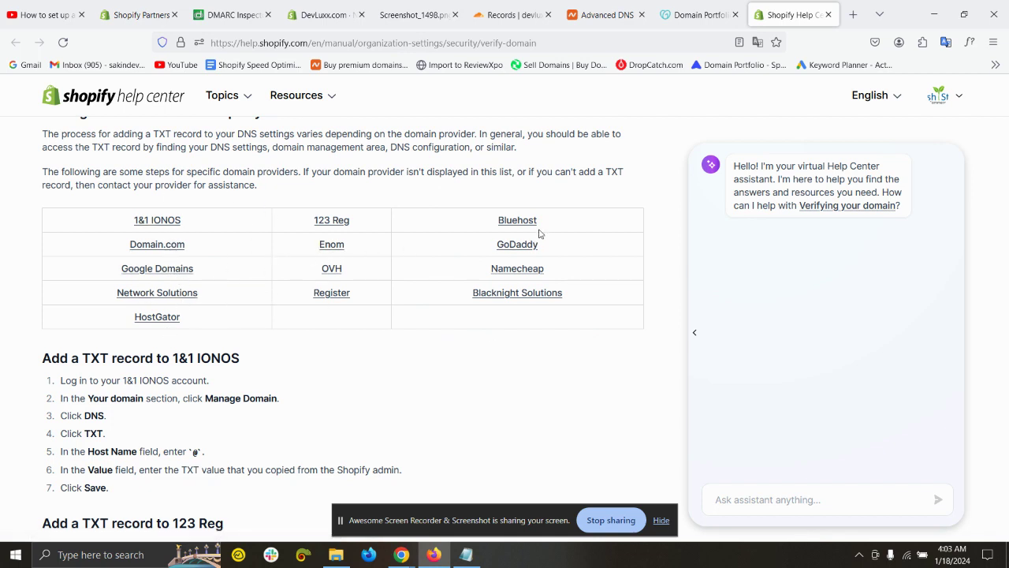
pyautogui.scroll(-2, 336, 292)
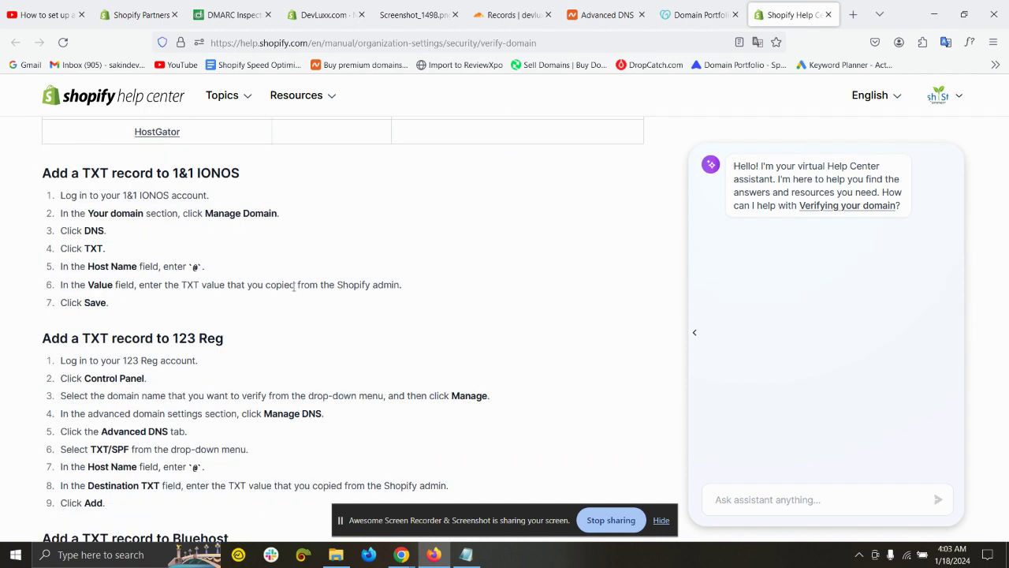
pyautogui.moveTo(42, 169); pyautogui.dragTo(260, 451)
pyautogui.click(259, 453)
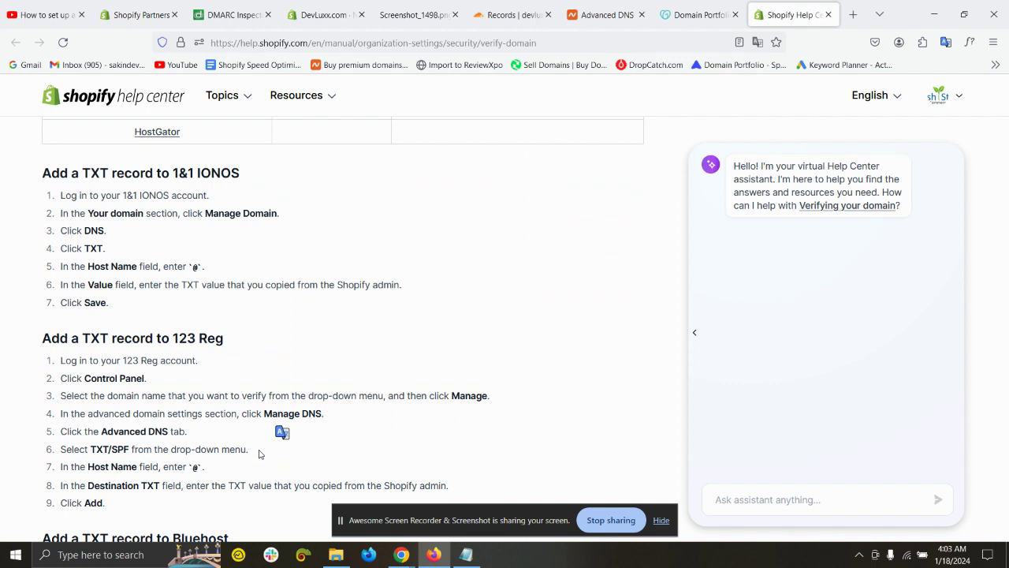